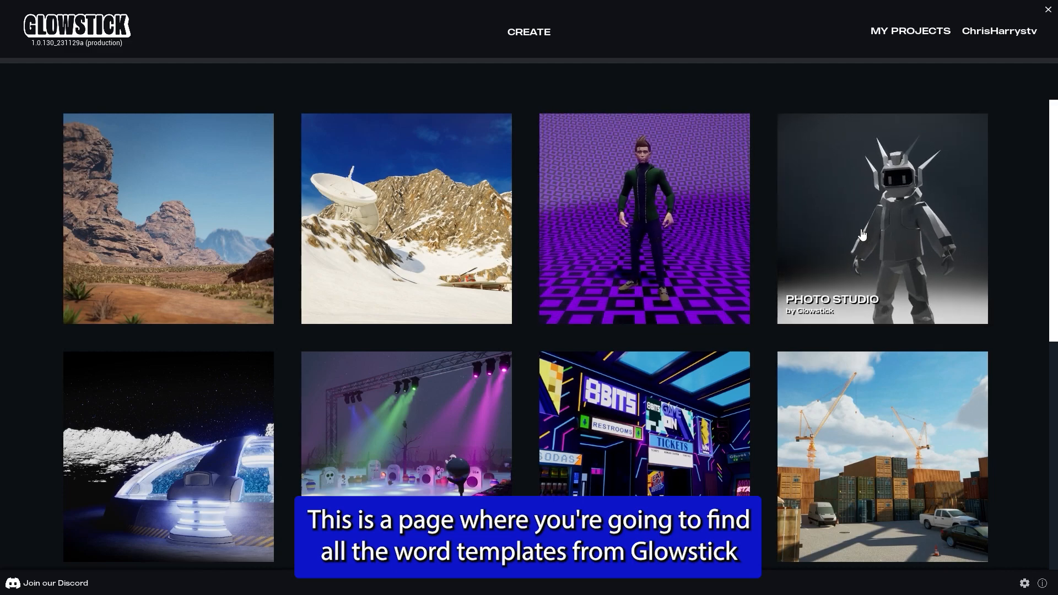
Step: Create a new project from the Base Camp world template, naming it "new project"
scroll(862, 235, down, 5)
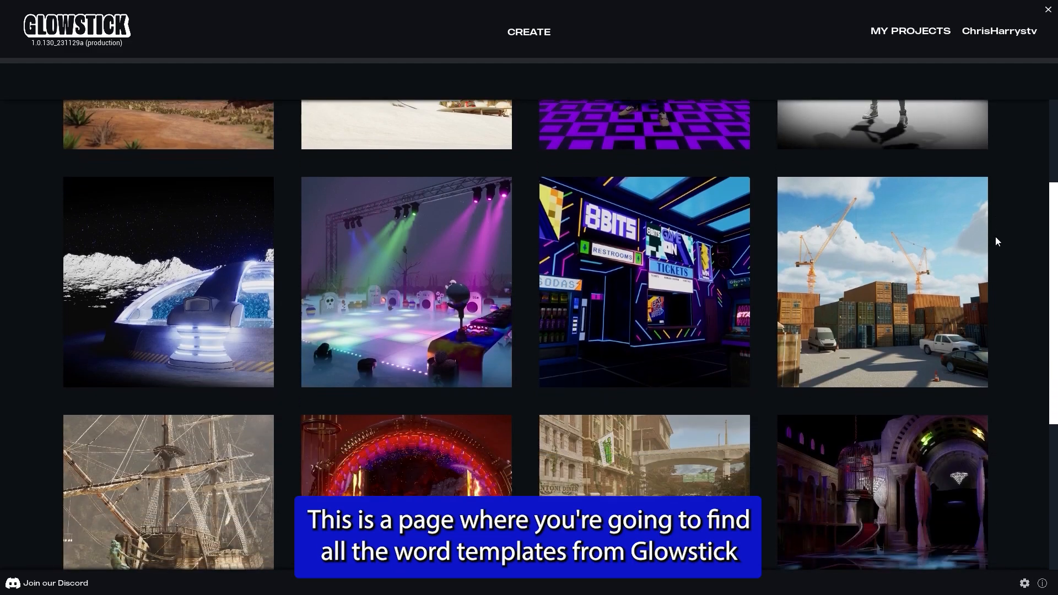
scroll(1017, 233, down, 4)
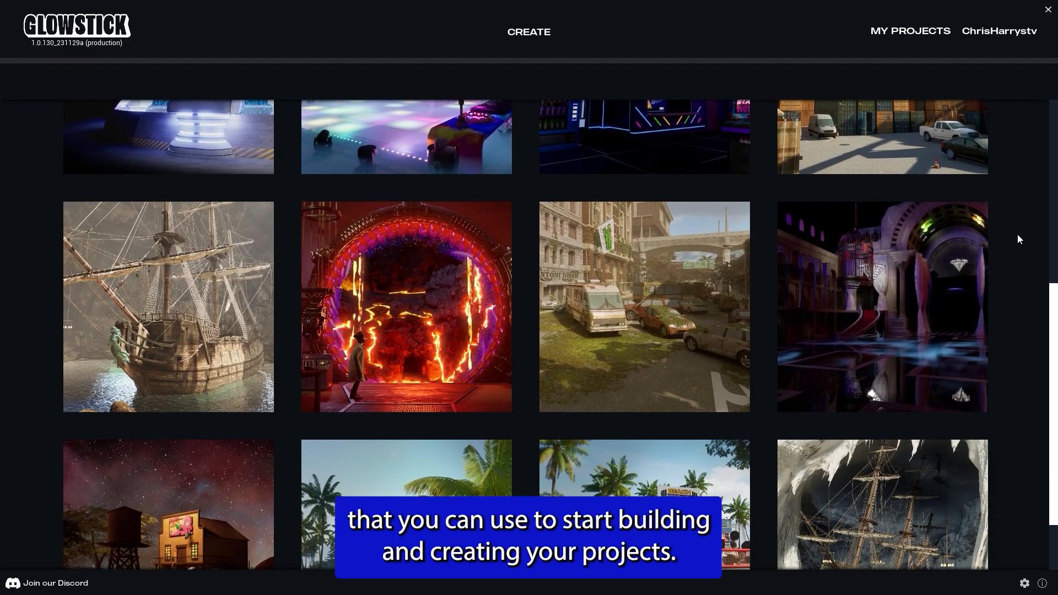
scroll(1018, 235, down, 1)
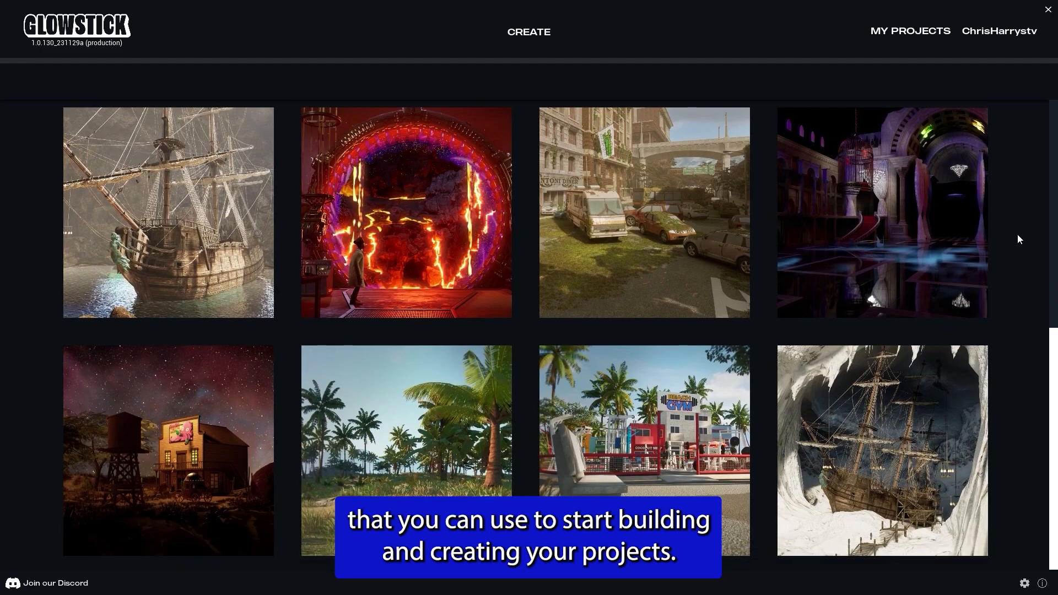
scroll(1018, 234, up, 6)
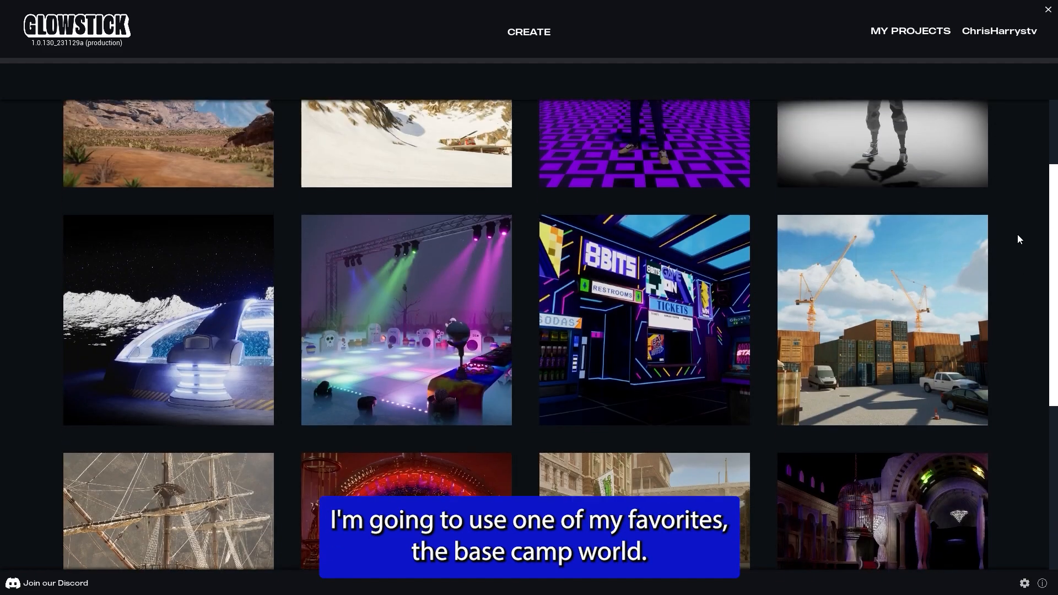
scroll(1017, 235, up, 6)
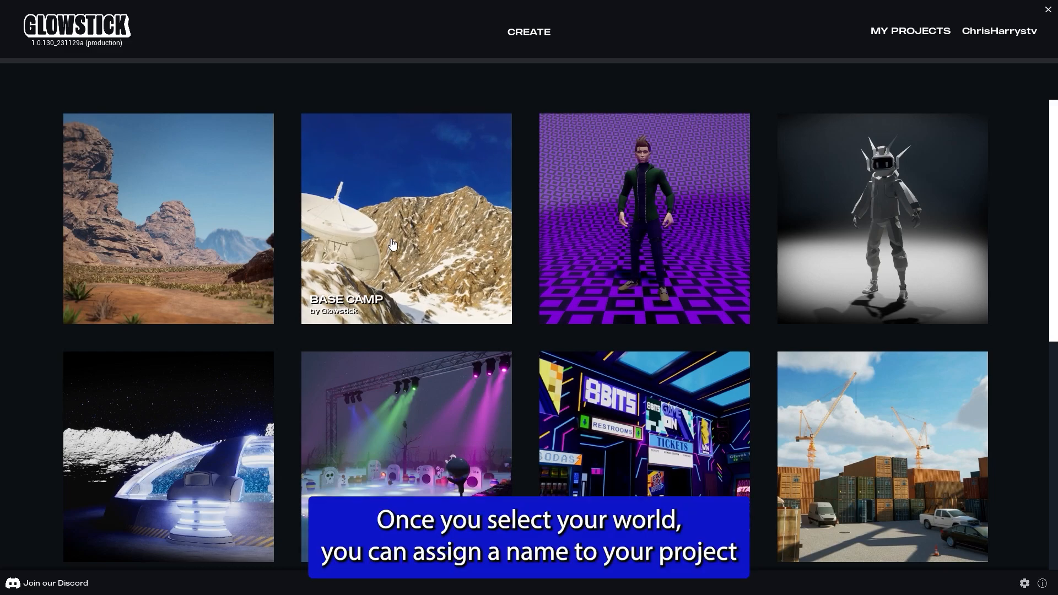
click(393, 244)
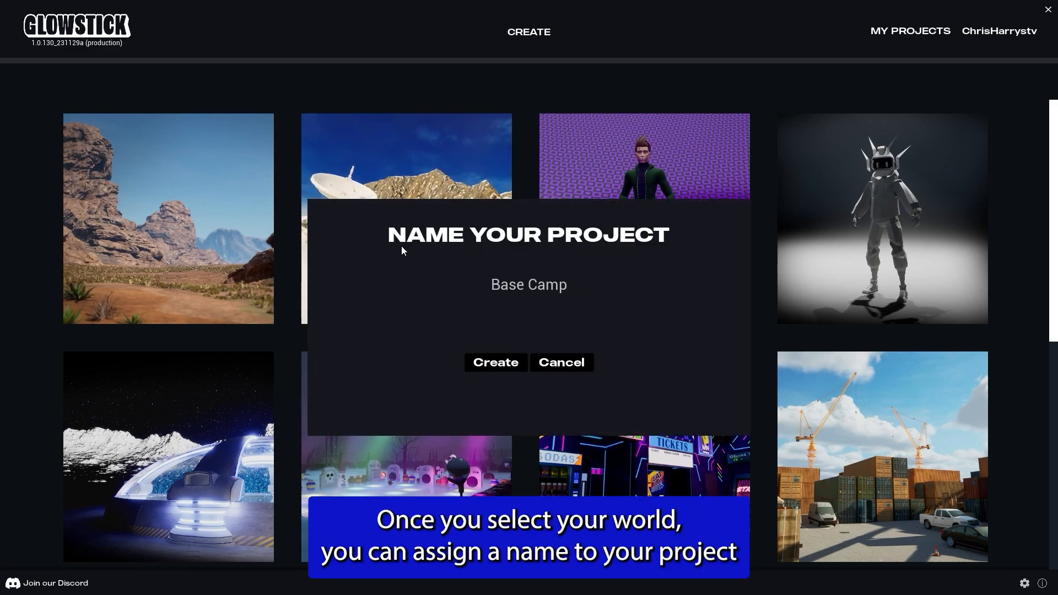
text(new project)
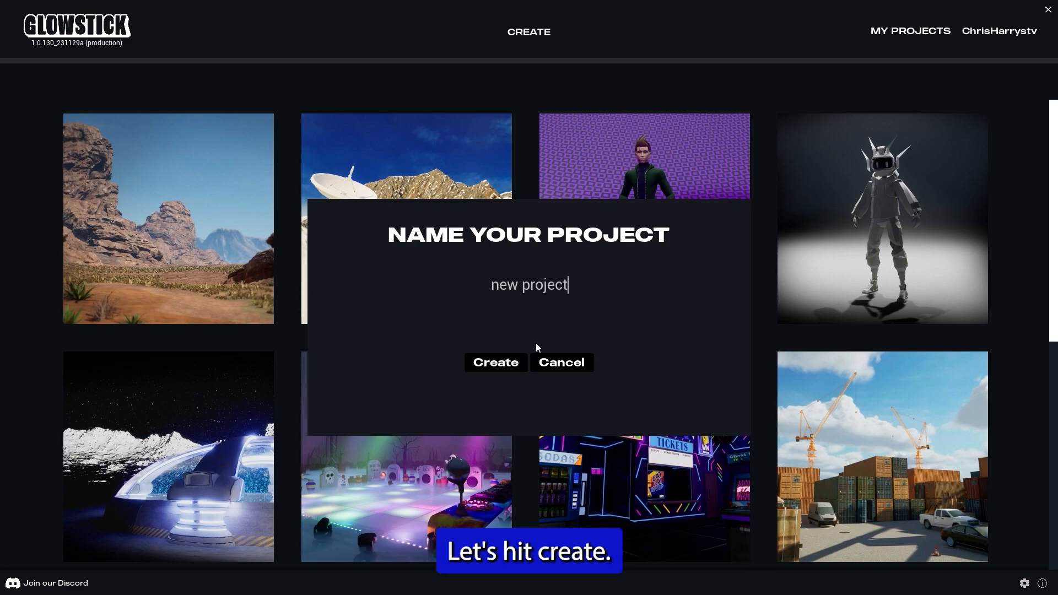
click(500, 364)
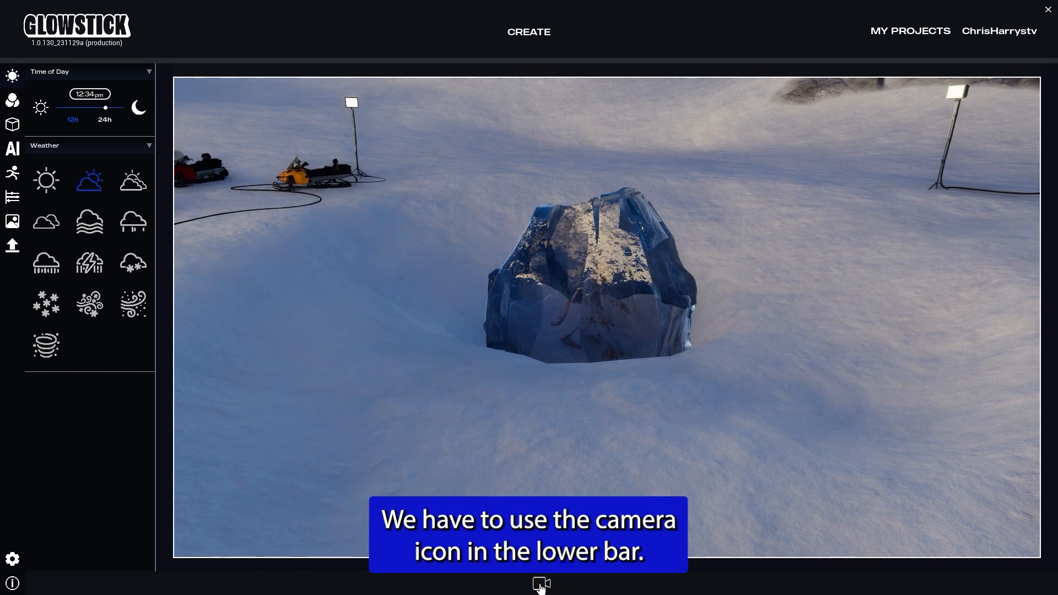
Step: Reposition the camera to frame the snowmobiles, lights and ice block, then lock the camera
right_drag(458, 399, 447, 344)
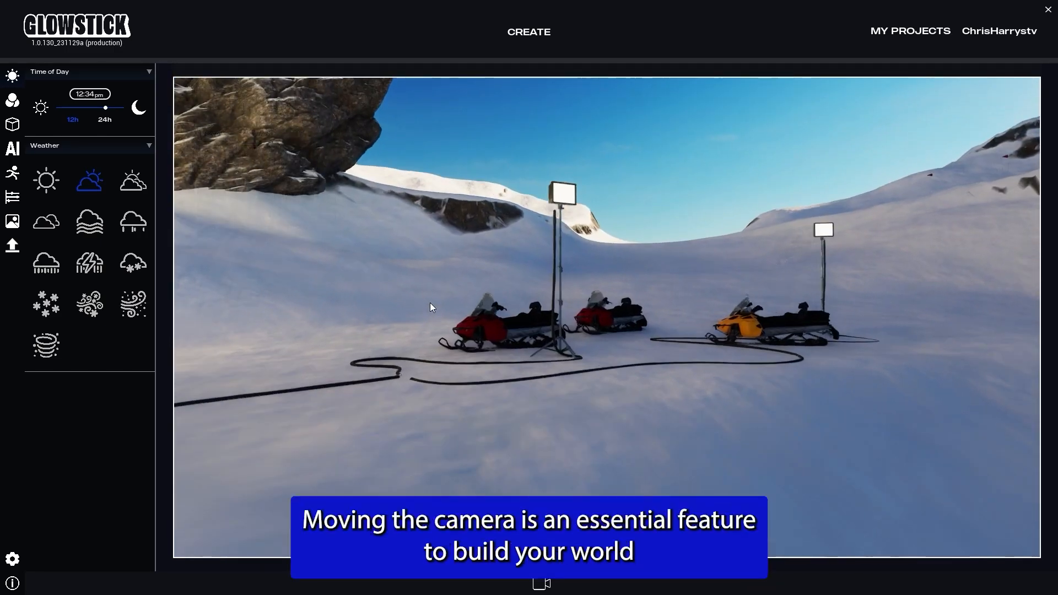
key(a)
key(d)
right_drag(430, 303, 778, 315)
key(e)
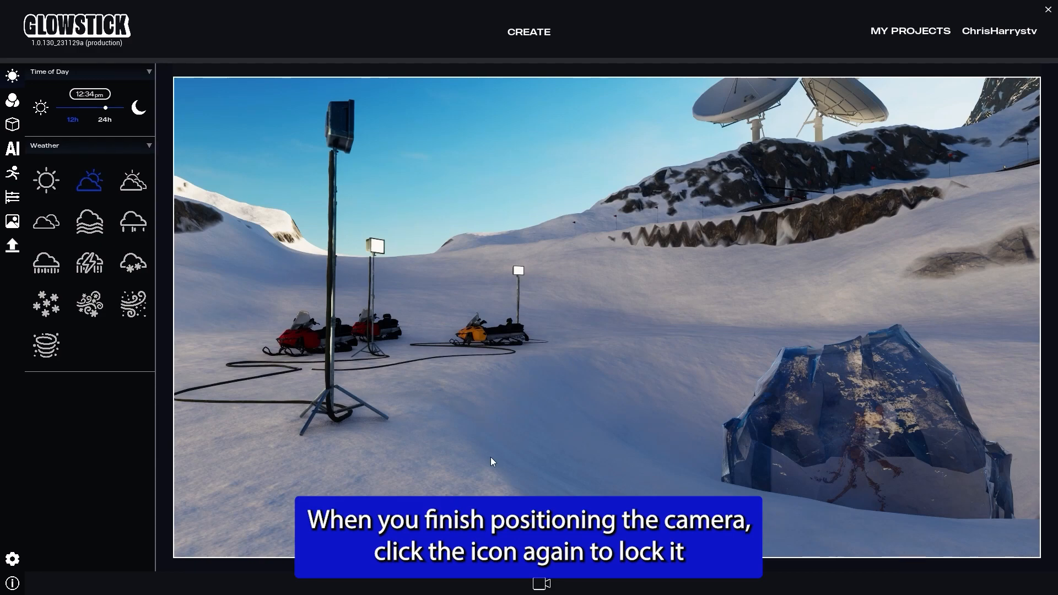
click(543, 586)
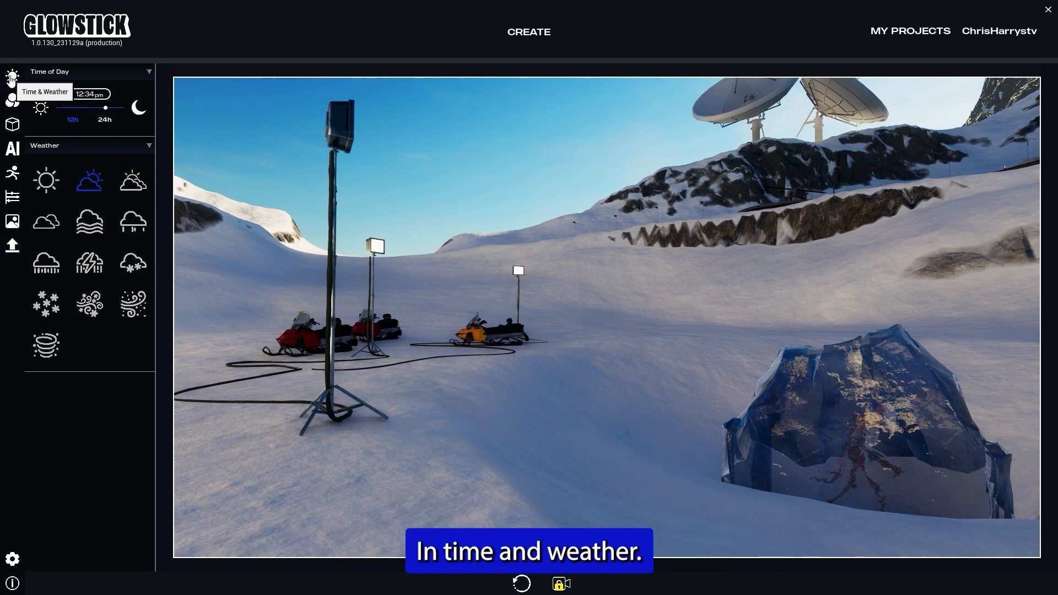
Step: Set the time of day to 03:42 pm and the weather to Partly Cloudy
drag(106, 107, 94, 107)
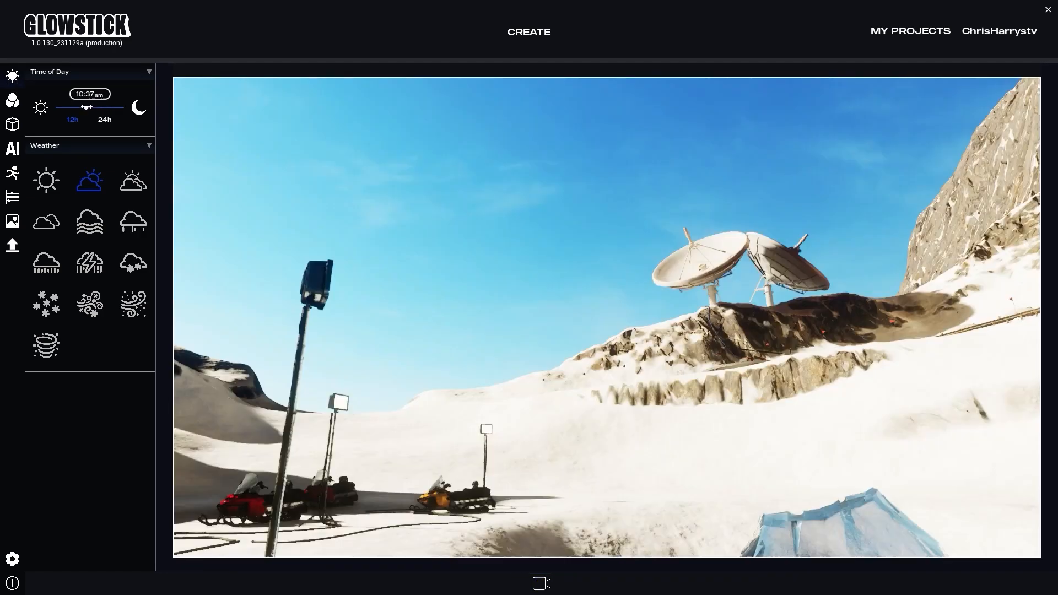
drag(87, 107, 101, 107)
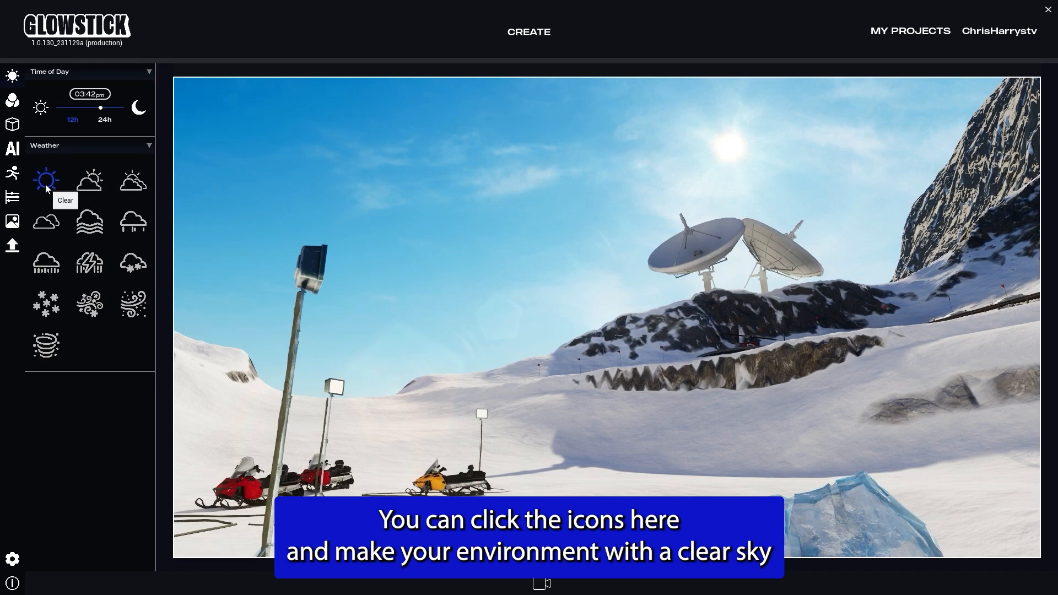
click(92, 186)
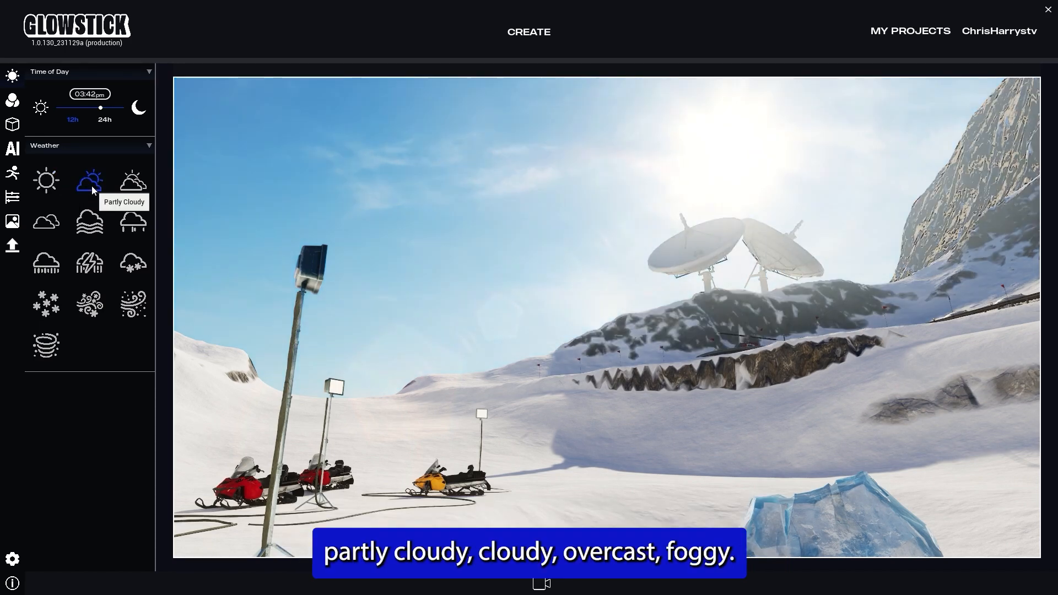
Step: Preview each weather preset in turn from Cloudy through Tornado, ending back on Partly Cloudy
click(134, 187)
click(46, 224)
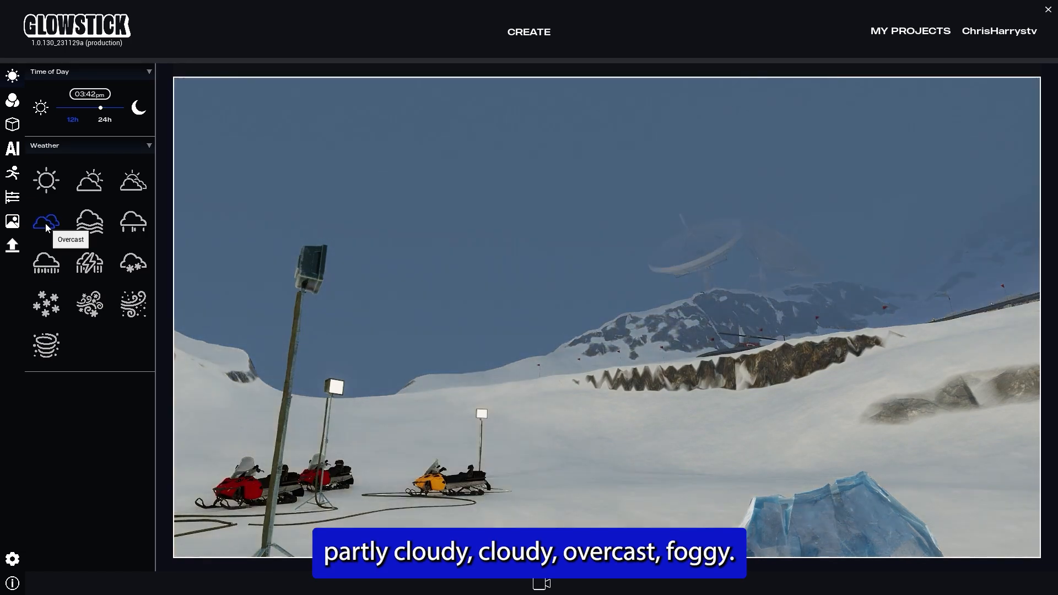
click(88, 225)
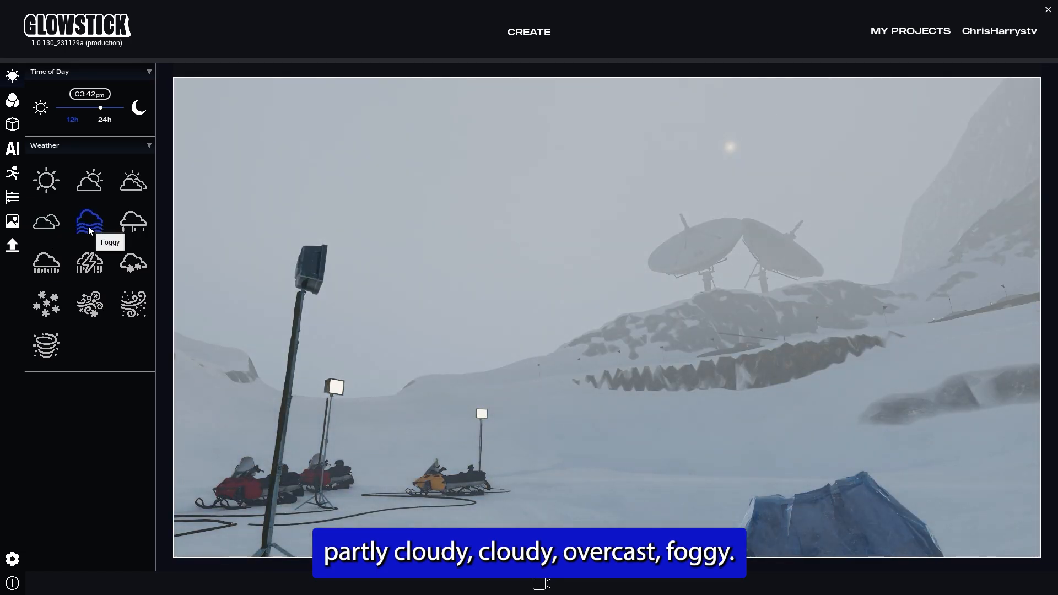
click(131, 226)
click(43, 269)
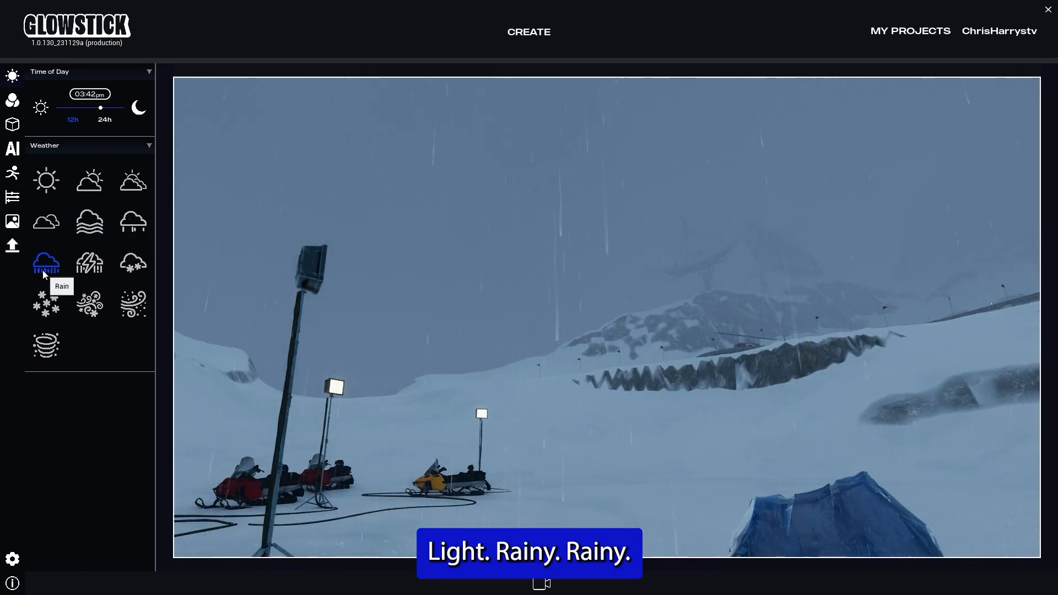
click(85, 267)
click(127, 264)
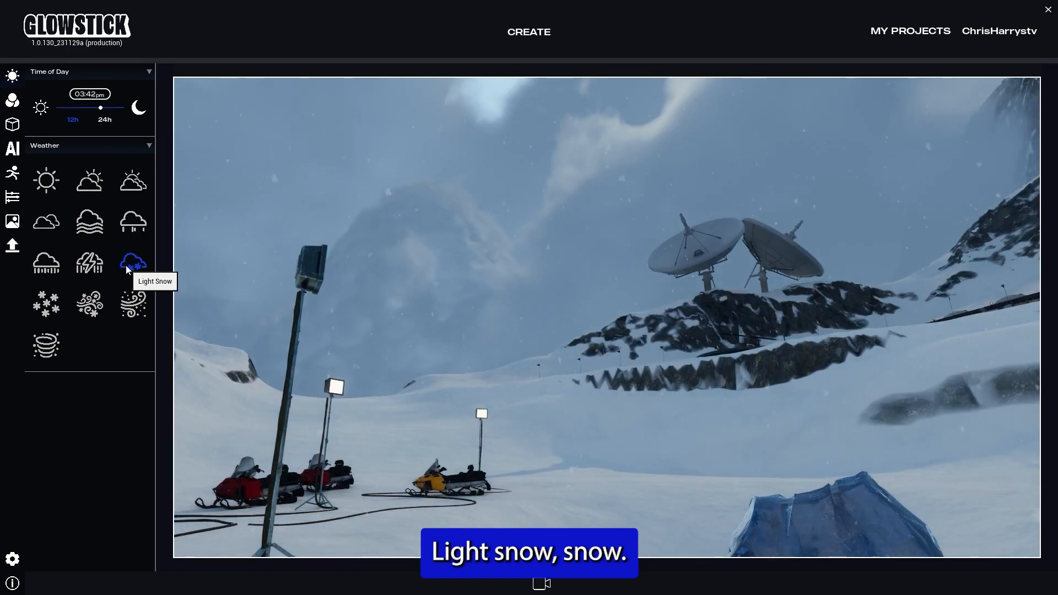
click(46, 304)
click(91, 304)
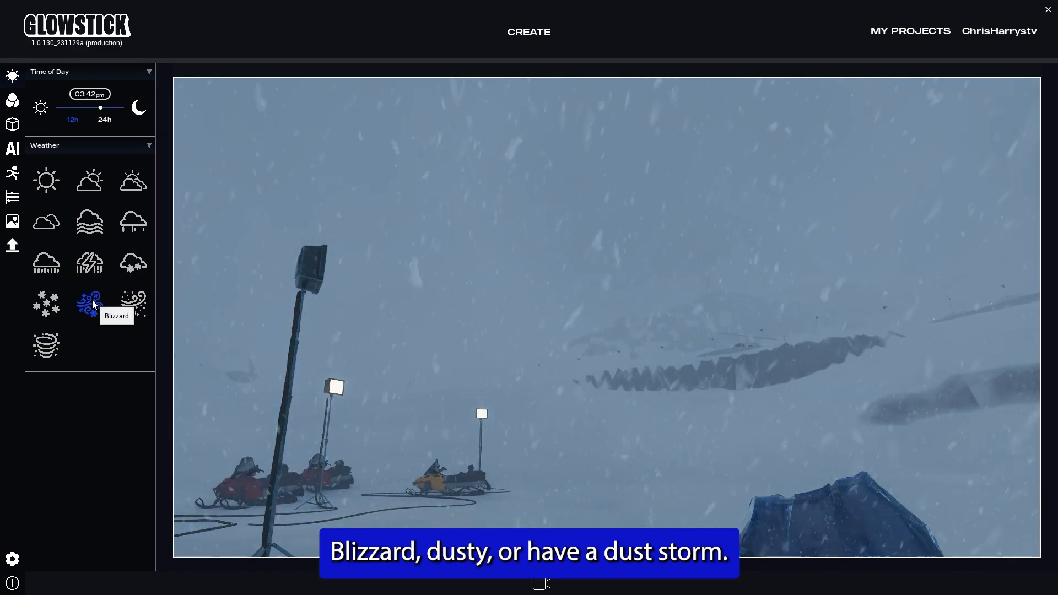
click(134, 301)
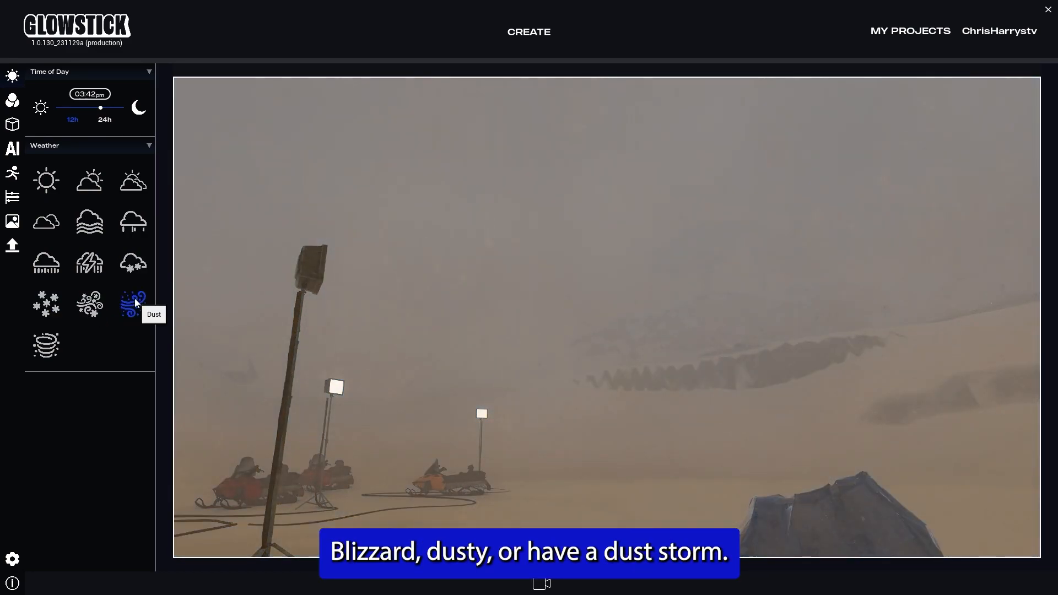
click(46, 345)
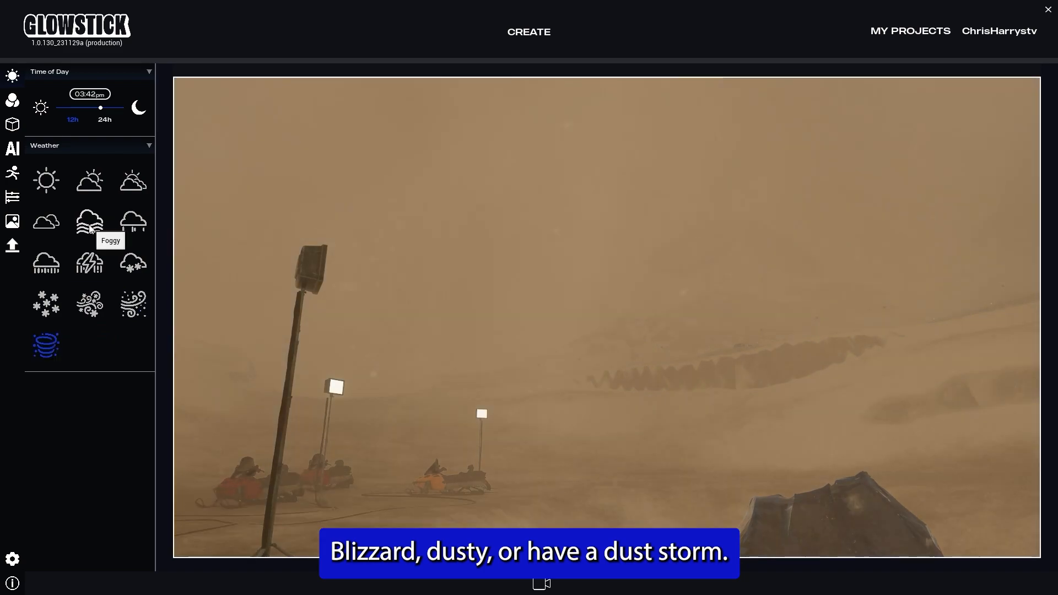
click(89, 181)
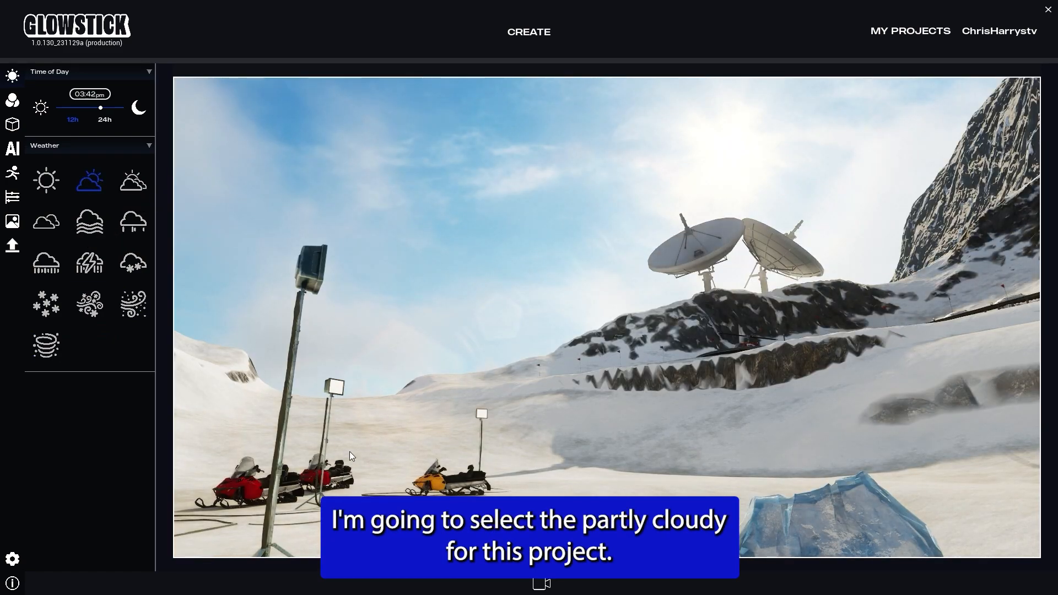
Step: Preview the Black & White, Saturated and Vintage filters, then reset the filter to None
click(13, 103)
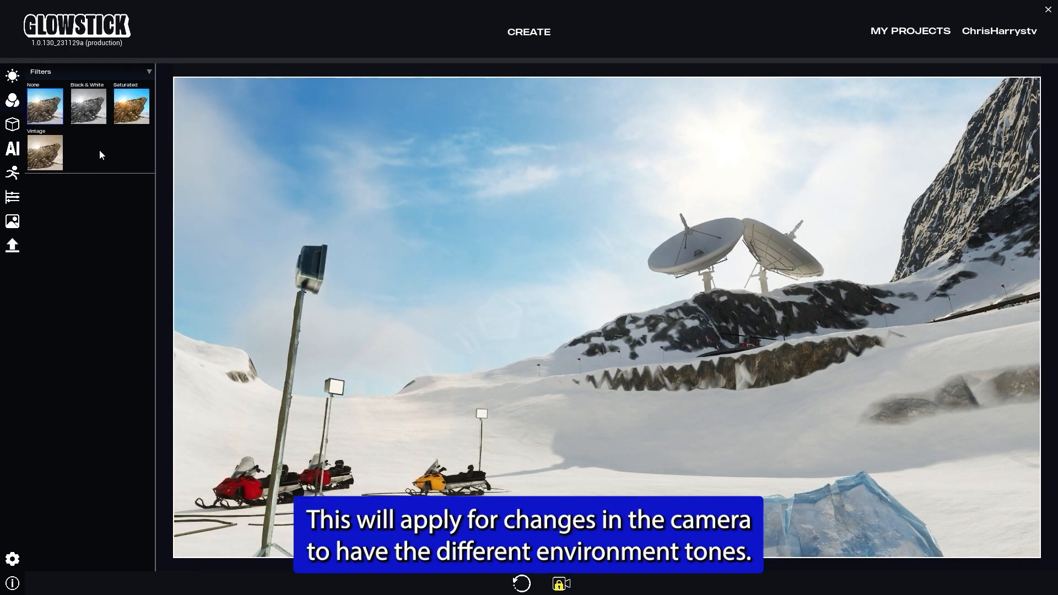
click(81, 104)
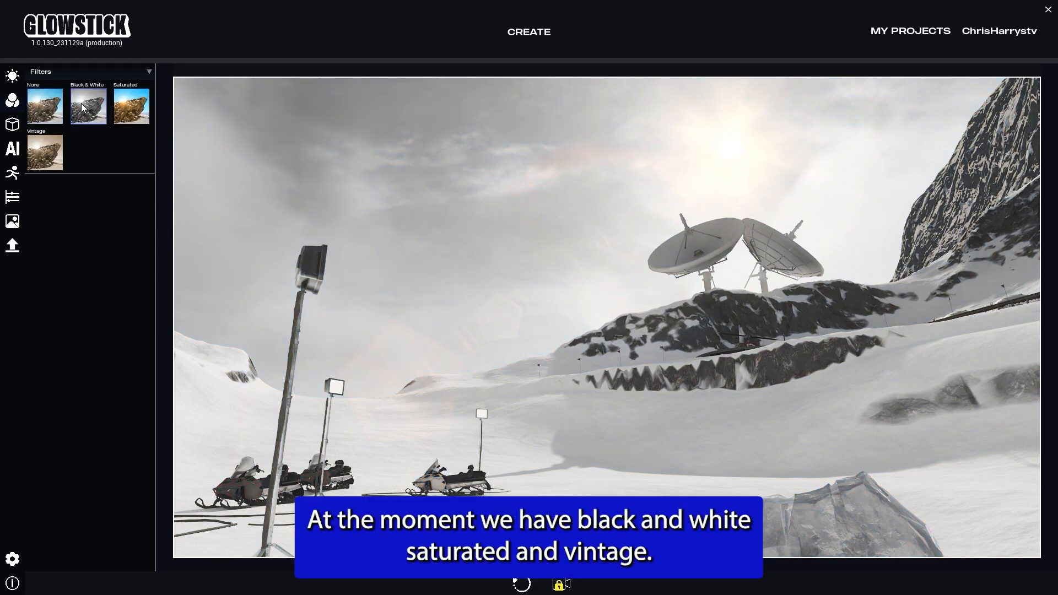
click(134, 114)
click(48, 151)
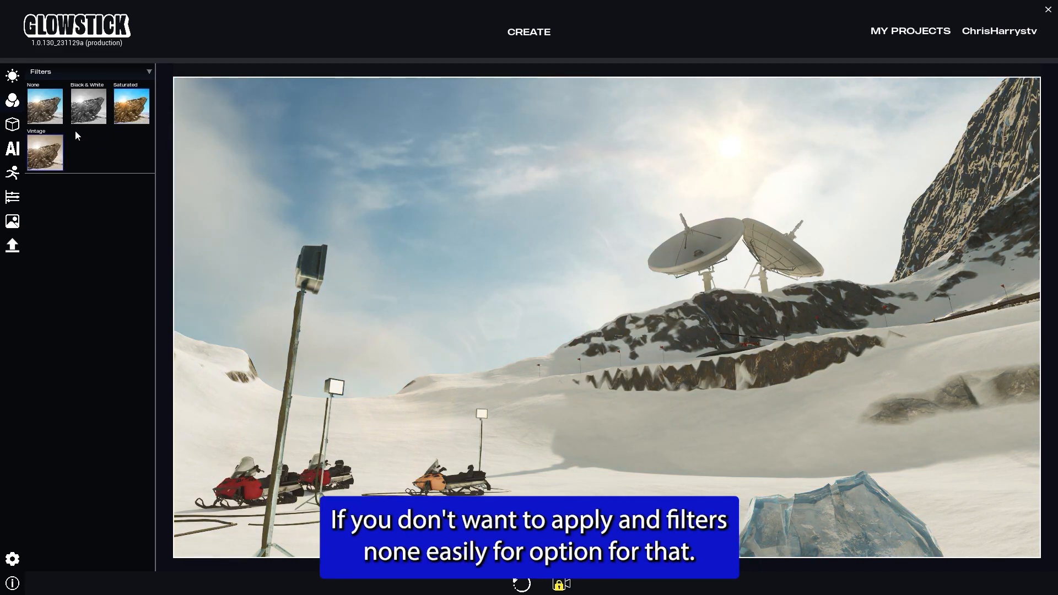
click(57, 122)
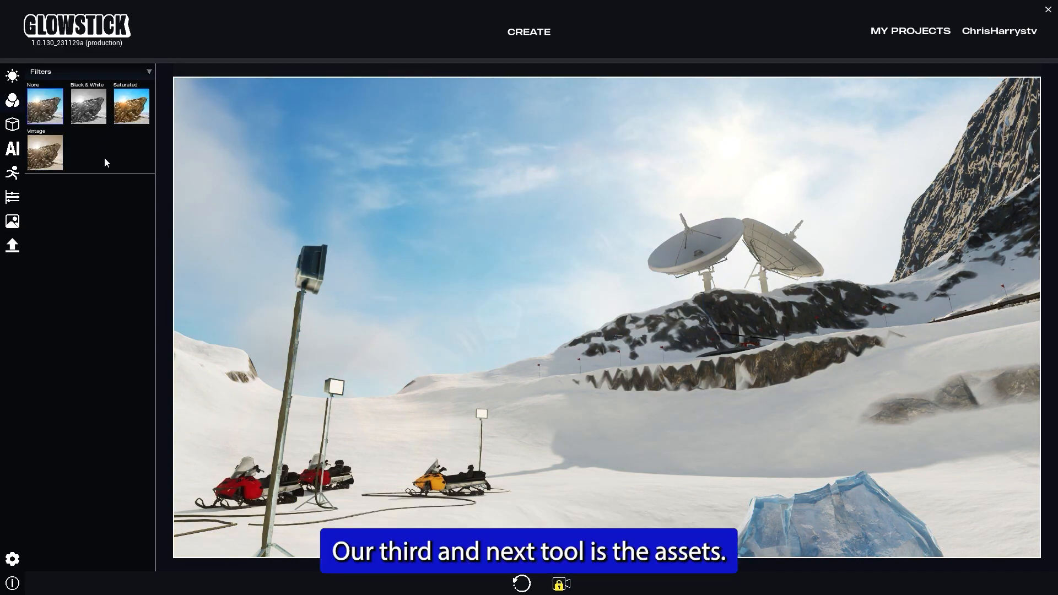
Step: Place a Tent from the Alien Saloon asset collection into the scene between the snowmobiles and the ice block
click(12, 127)
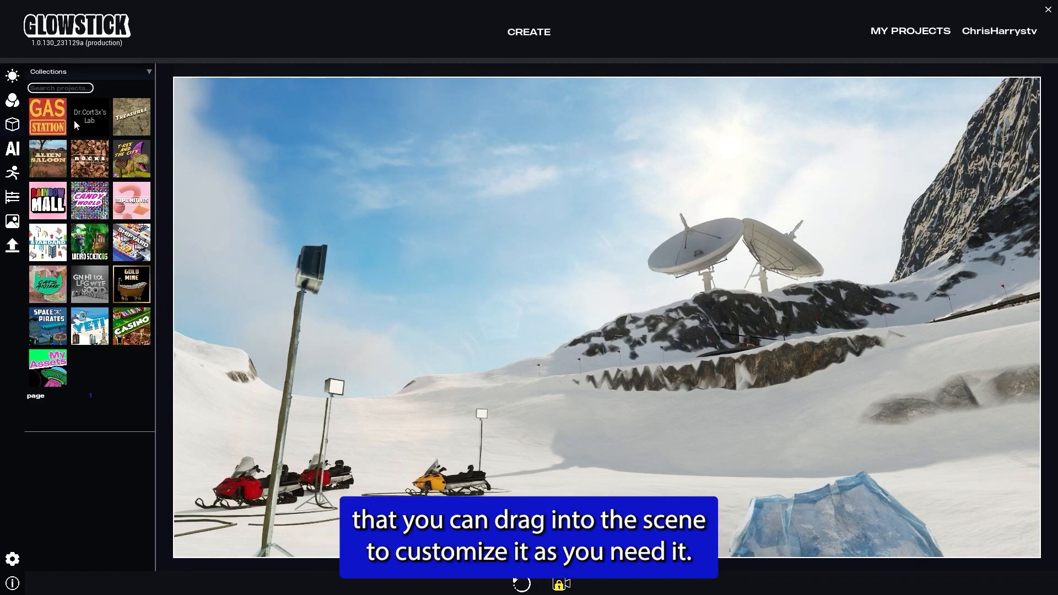
click(52, 117)
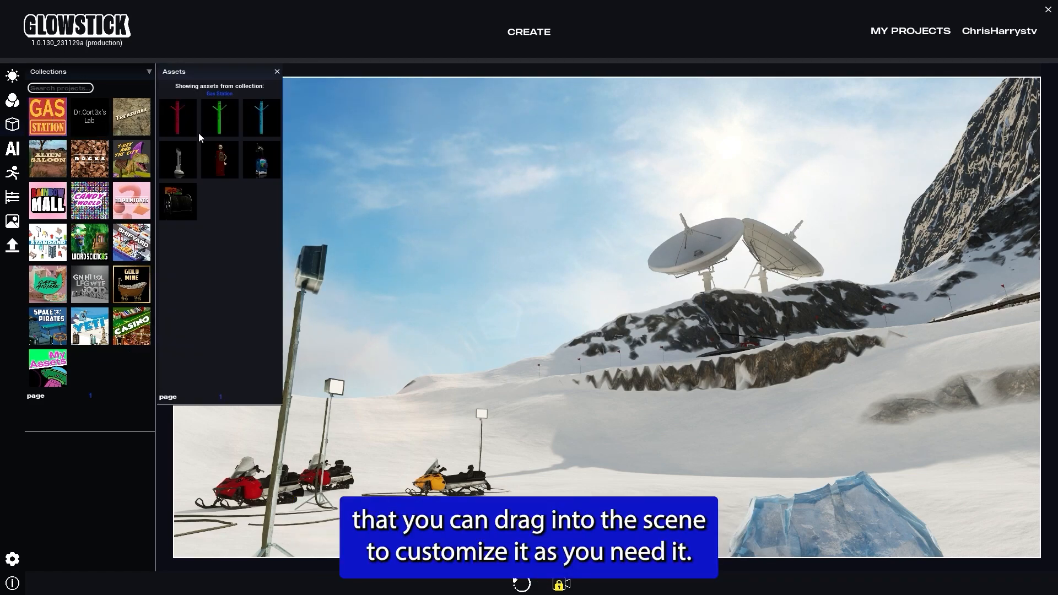
click(44, 160)
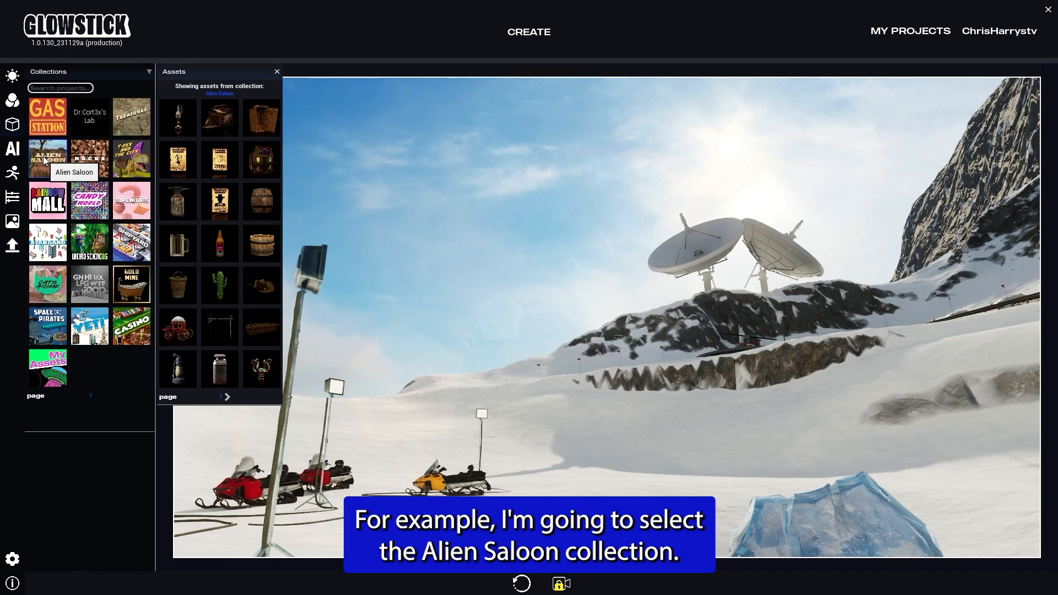
click(228, 397)
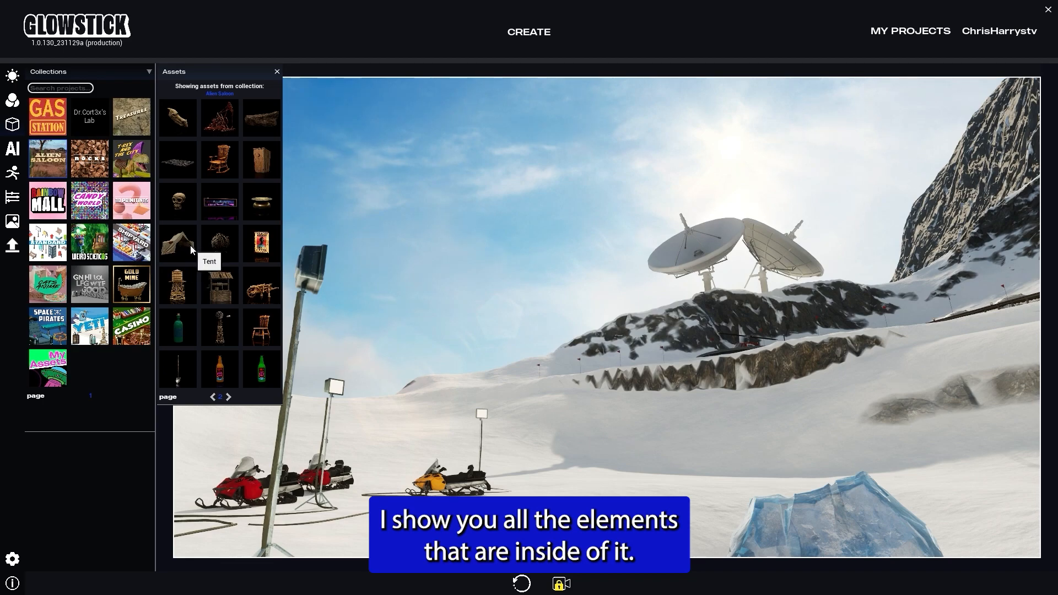
drag(337, 374, 698, 492)
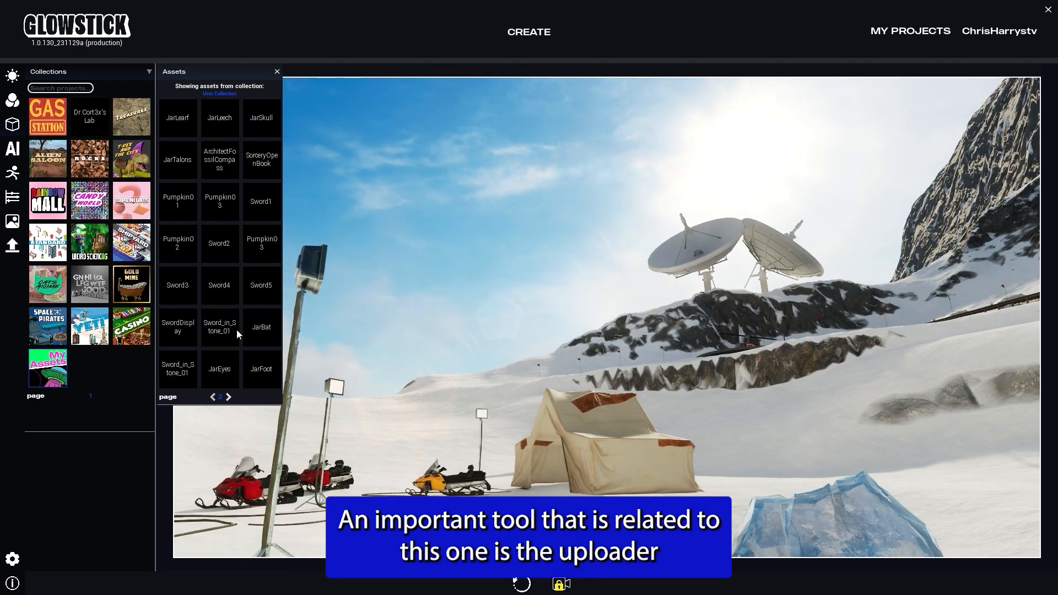
Step: Open the asset import file browser and cancel it
click(12, 248)
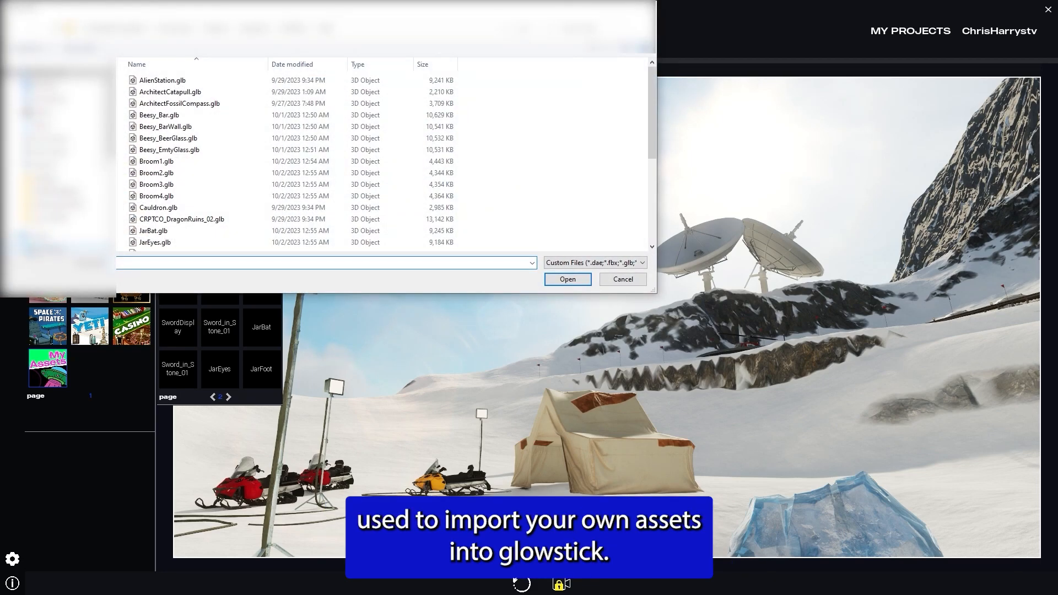
click(622, 279)
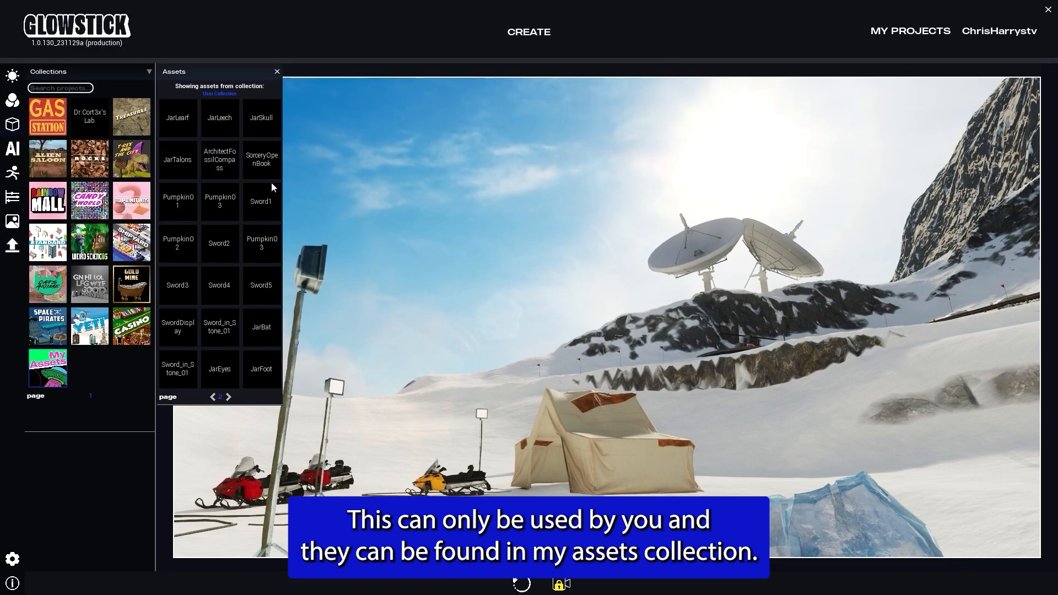
Step: Place the Sword_in_Stone_01 asset from My Assets collection in front of the tent
click(224, 338)
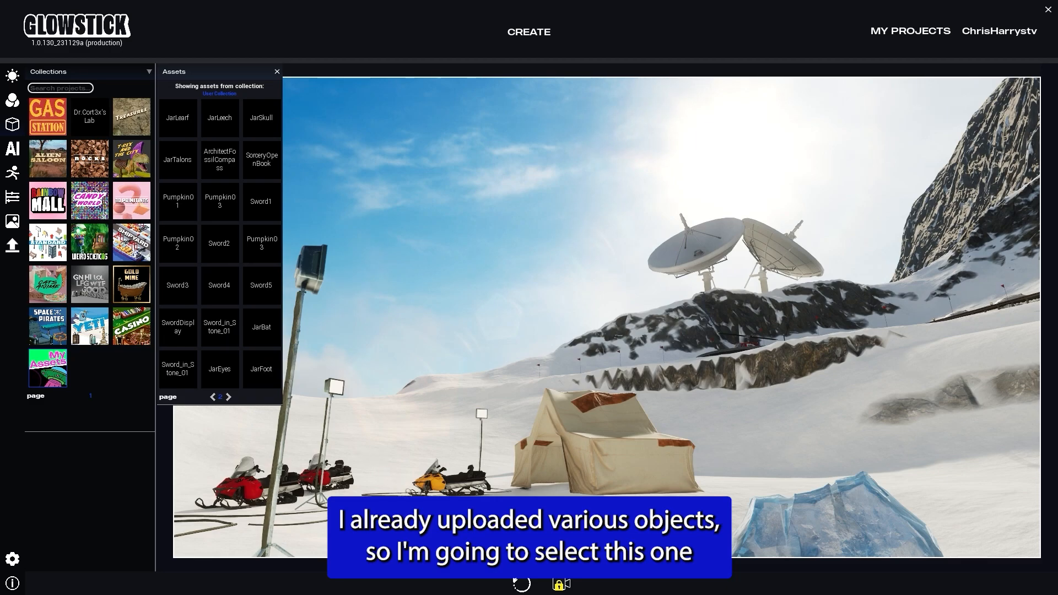
drag(515, 504, 540, 495)
click(550, 491)
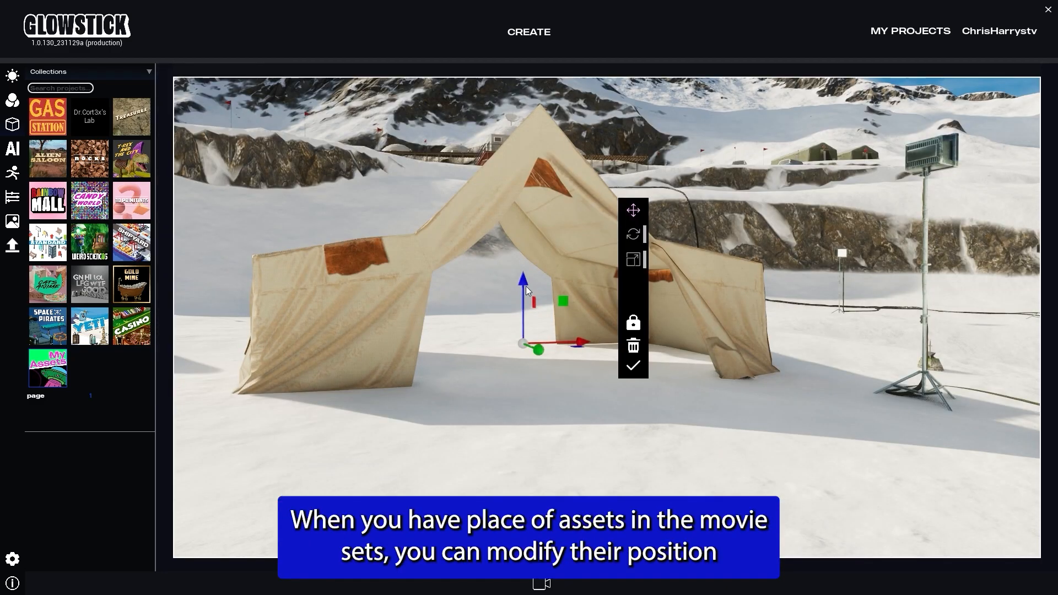
Step: Reposition and rotate the sword-in-stone asset so it sits inside the tent
mouse_move(522, 279)
mouse_down()
mouse_move(518, 249)
mouse_move(523, 274)
mouse_up()
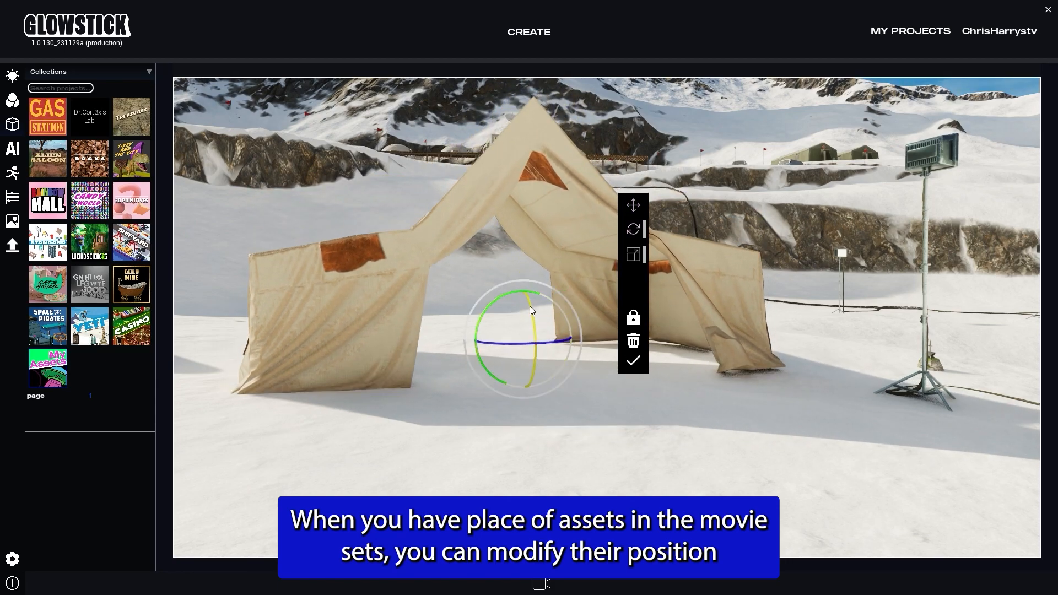
drag(530, 306, 529, 304)
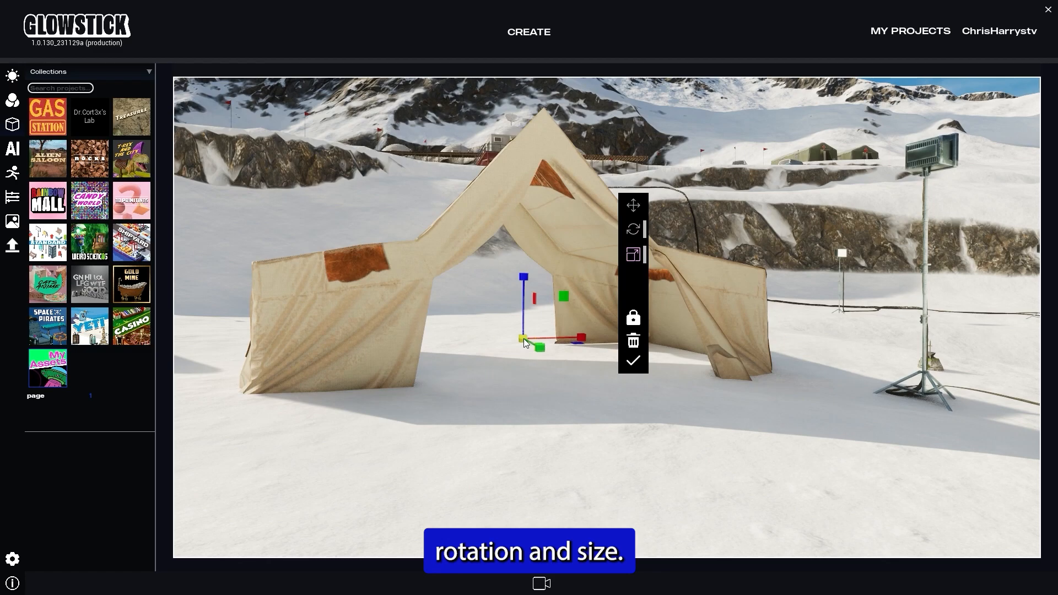
drag(524, 339, 548, 339)
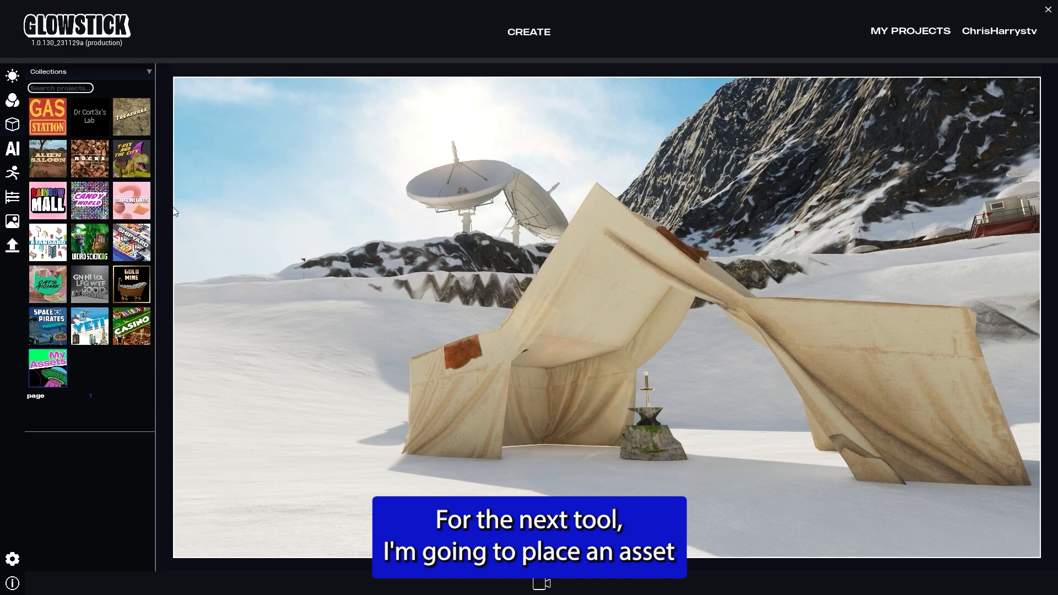
Step: Place a Cube from the 3D primitives collection in front of the tent
click(135, 207)
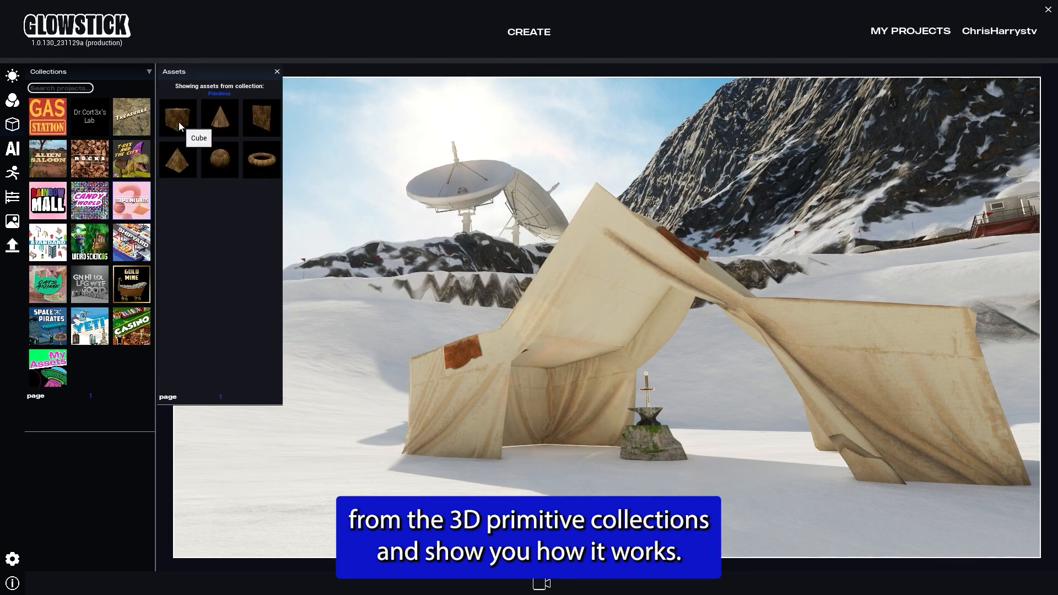
drag(177, 118, 342, 427)
drag(432, 524, 444, 514)
drag(446, 452, 449, 381)
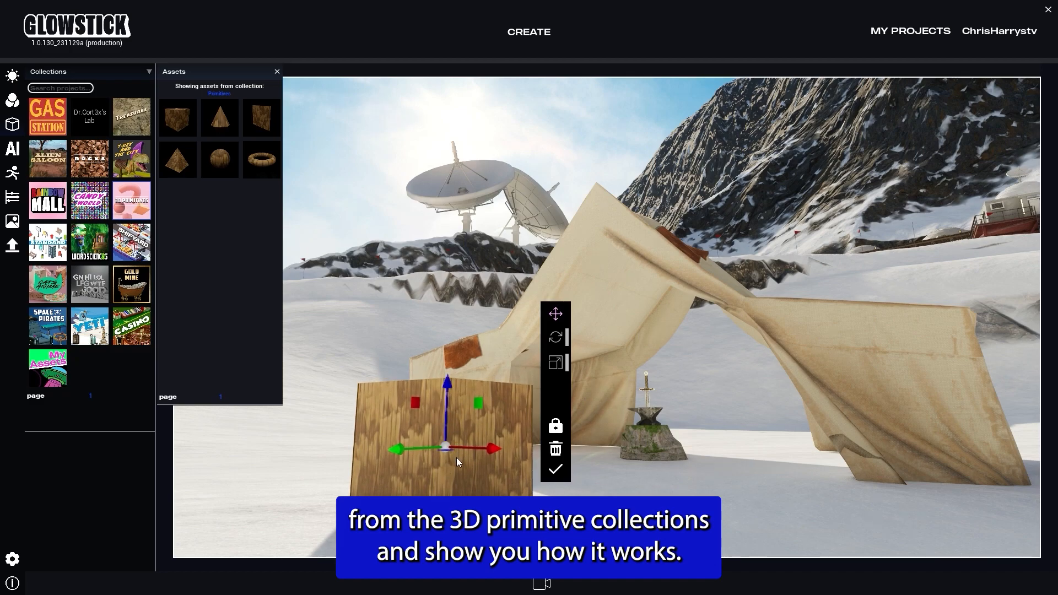
click(556, 360)
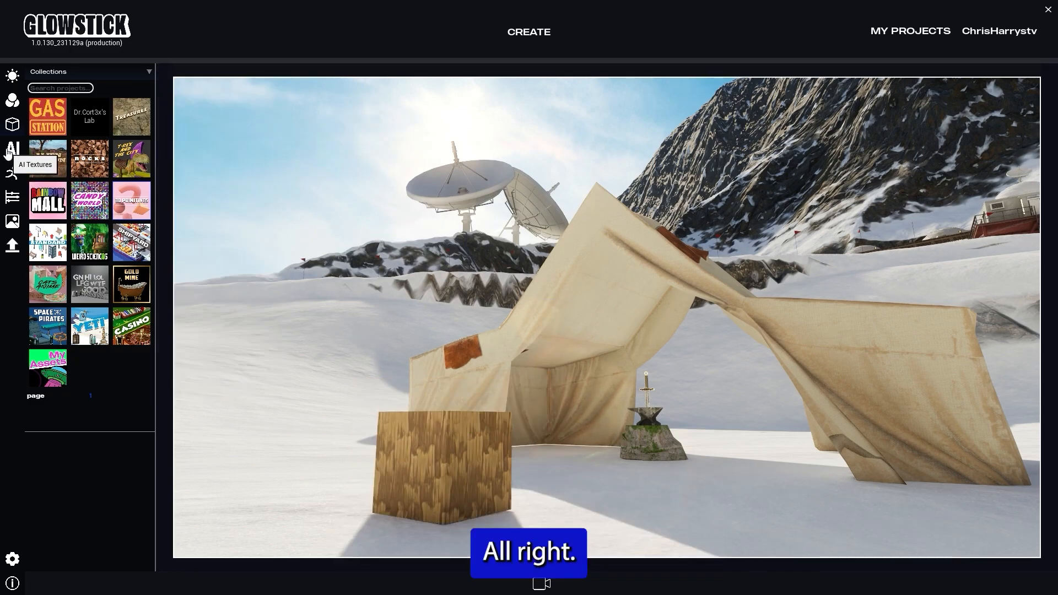
Step: Generate an AI texture described as "Grass", with "big" as what to avoid
click(8, 152)
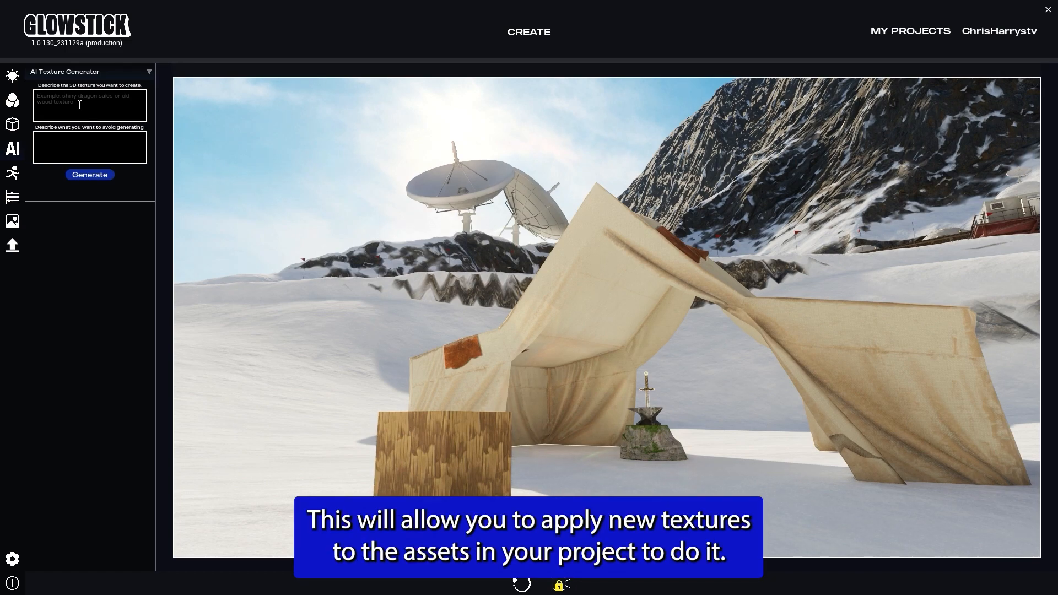
text(Grass)
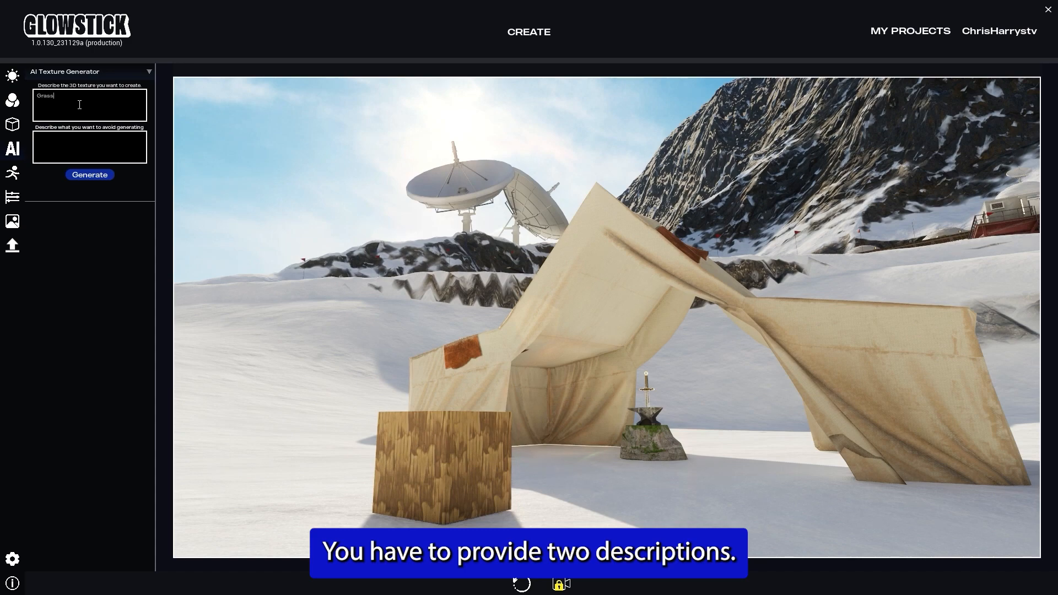
click(84, 148)
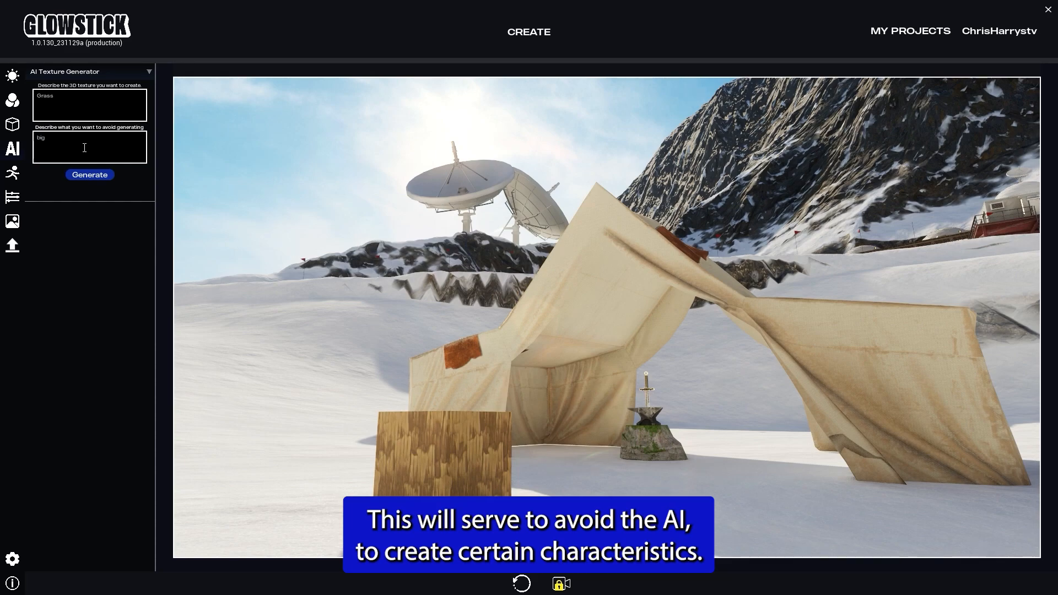
click(99, 174)
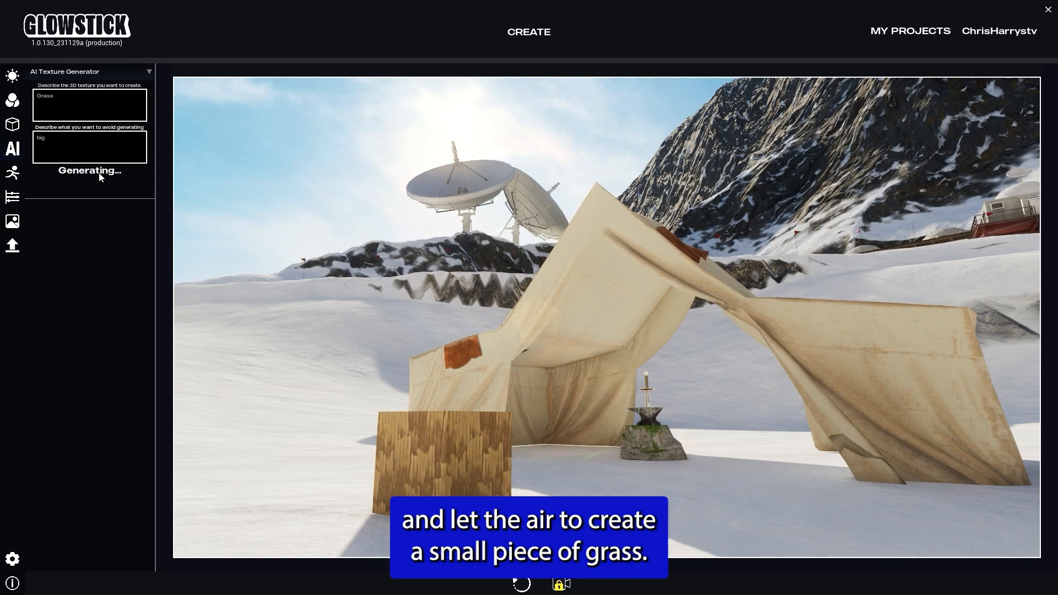
Step: Apply the generated grass texture to the selected cube
click(452, 471)
click(86, 202)
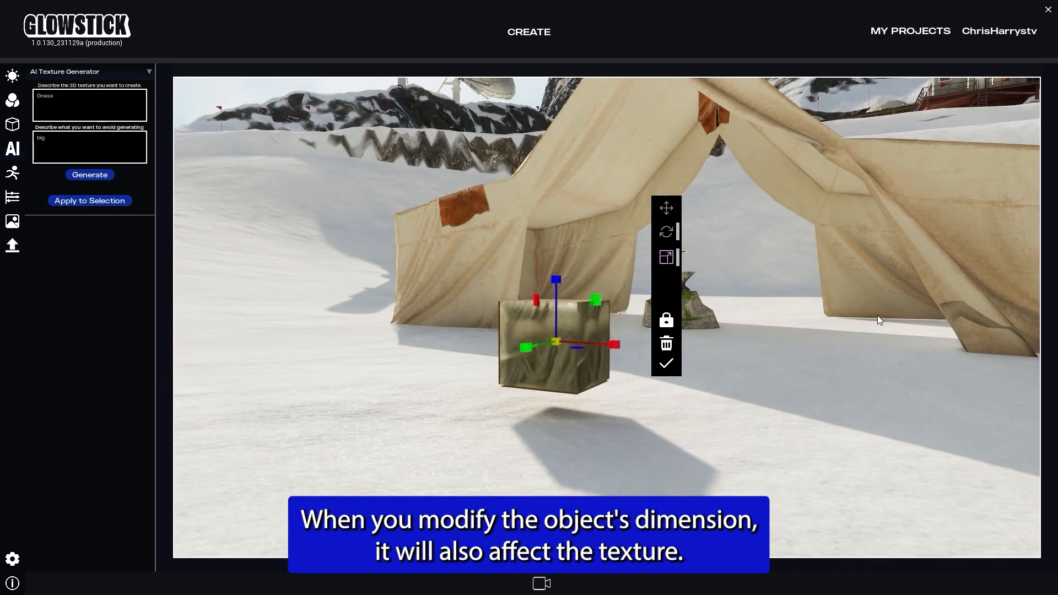
Step: Resize the textured cube into a flat mat beneath the sword in the stone
drag(877, 315, 2, 436)
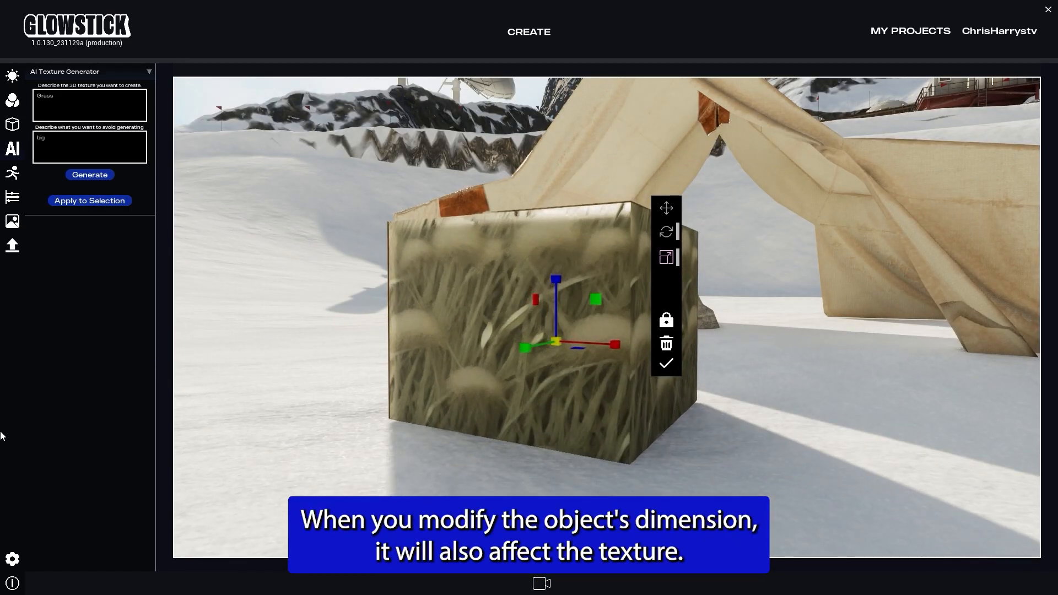
key(s)
key(e)
drag(546, 426, 2, 500)
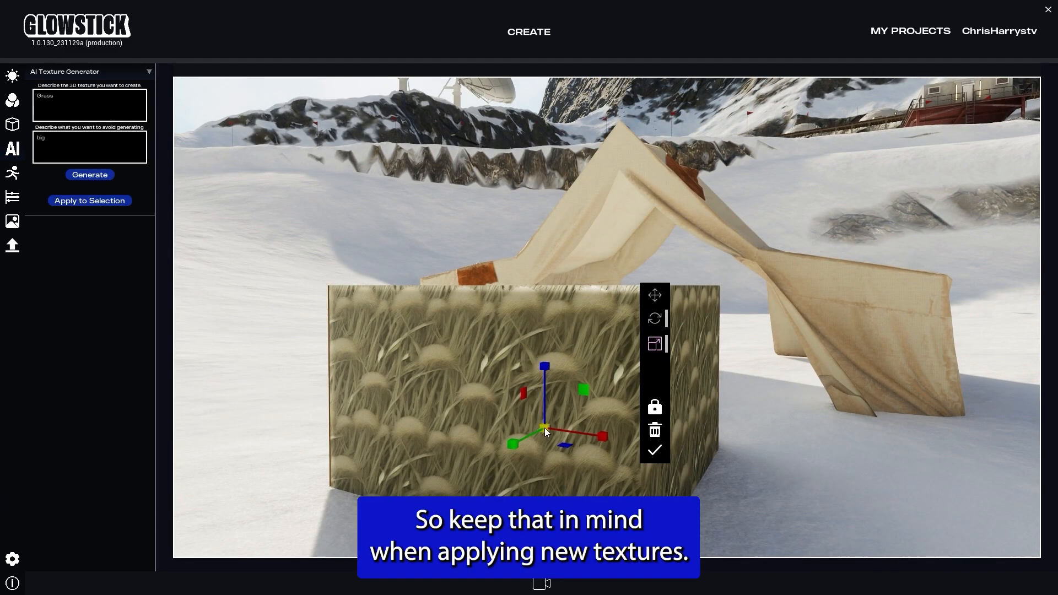
drag(545, 428, 479, 438)
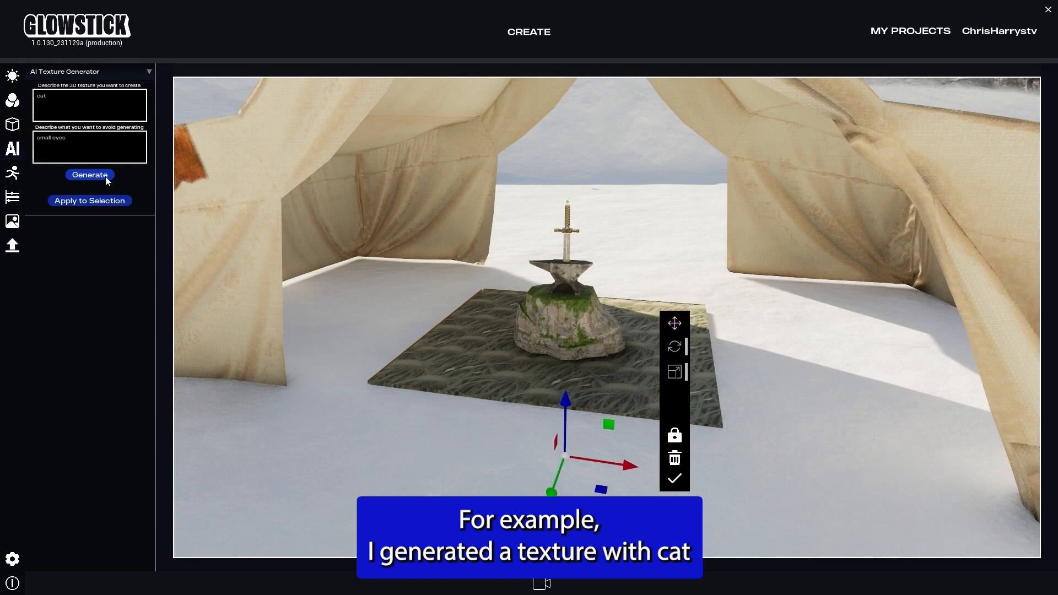
Step: Apply the texture generated from "cat", avoiding "small eyes", to the mat and confirm it
click(113, 204)
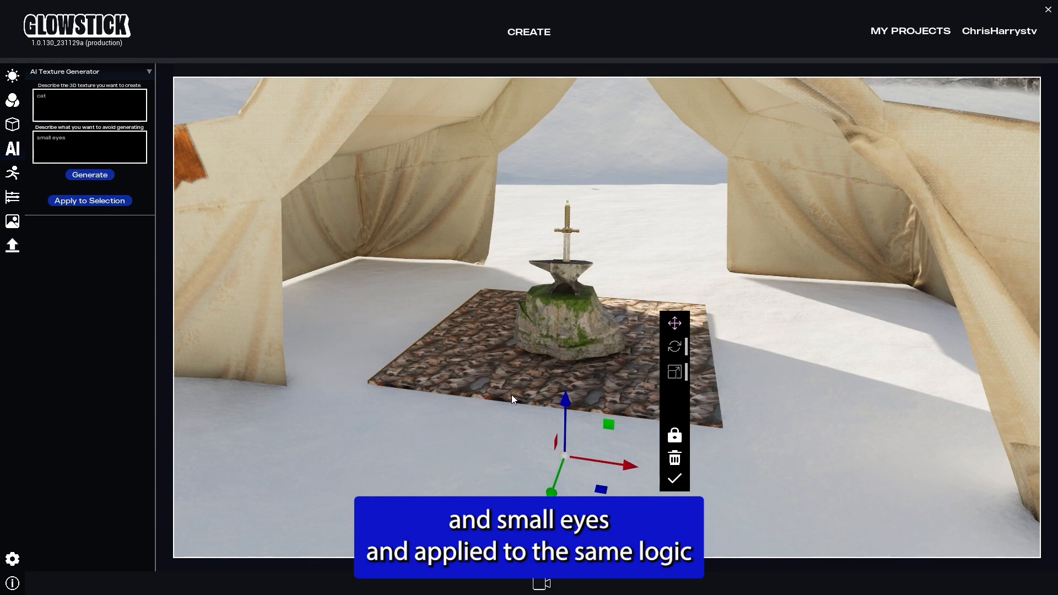
click(674, 478)
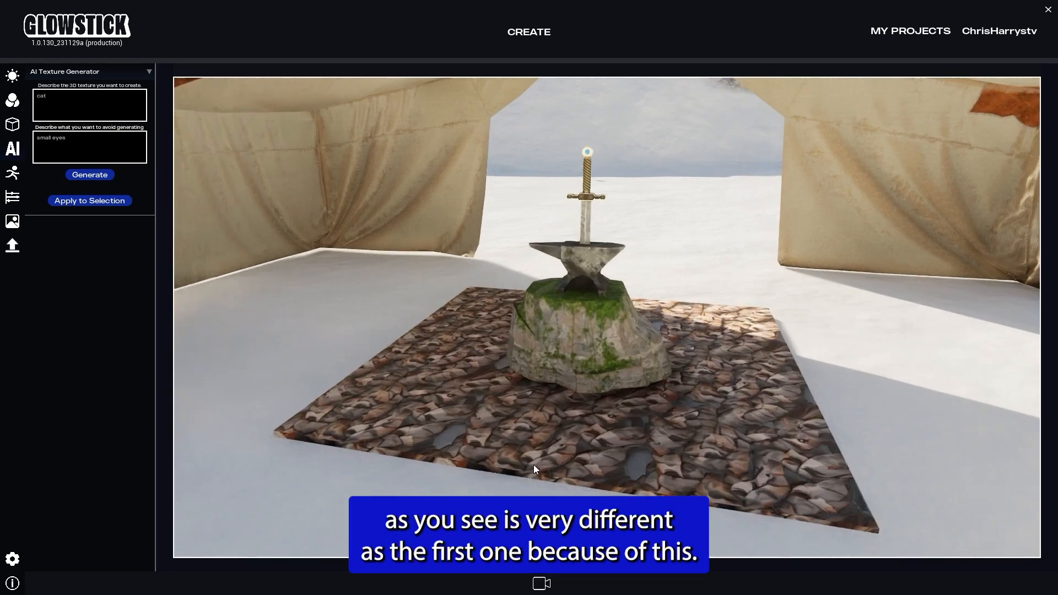
right_drag(534, 464, 529, 524)
key(w)
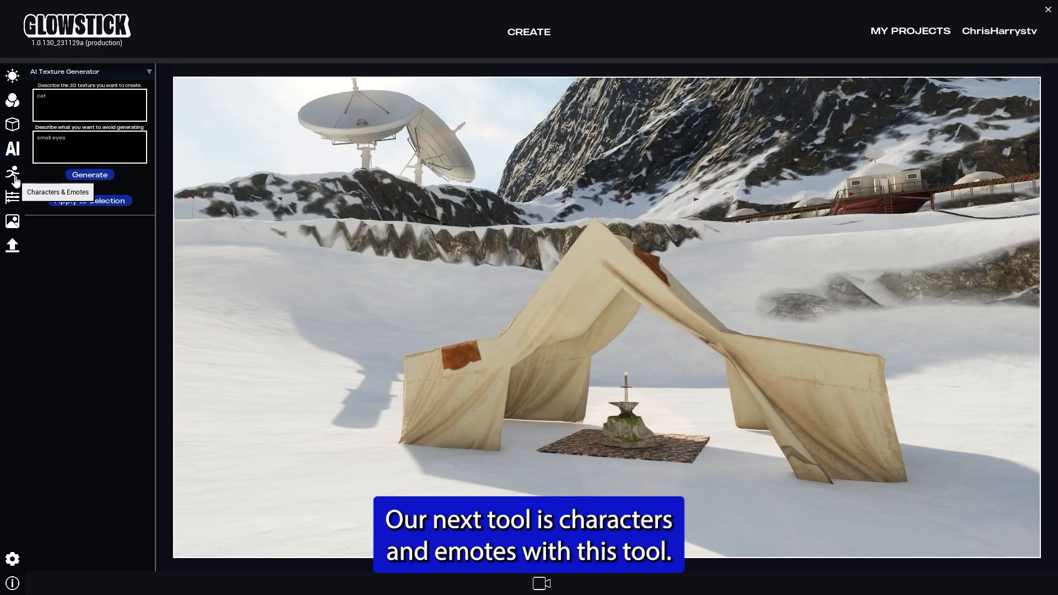
Step: Open Characters & Emotes and browse the Ready Player Me characters, returning to the default character list
click(13, 177)
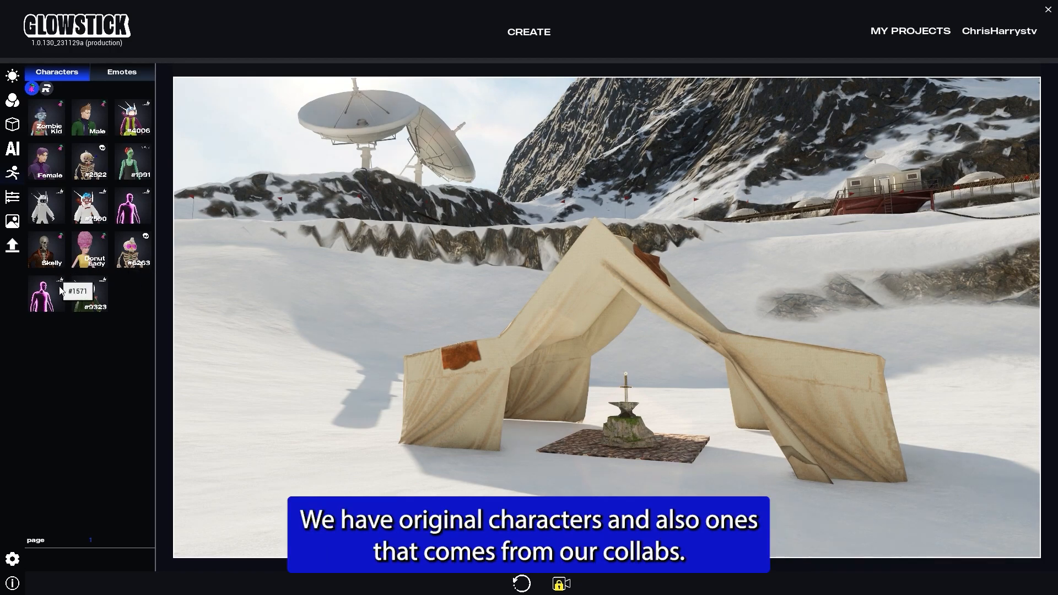
click(47, 89)
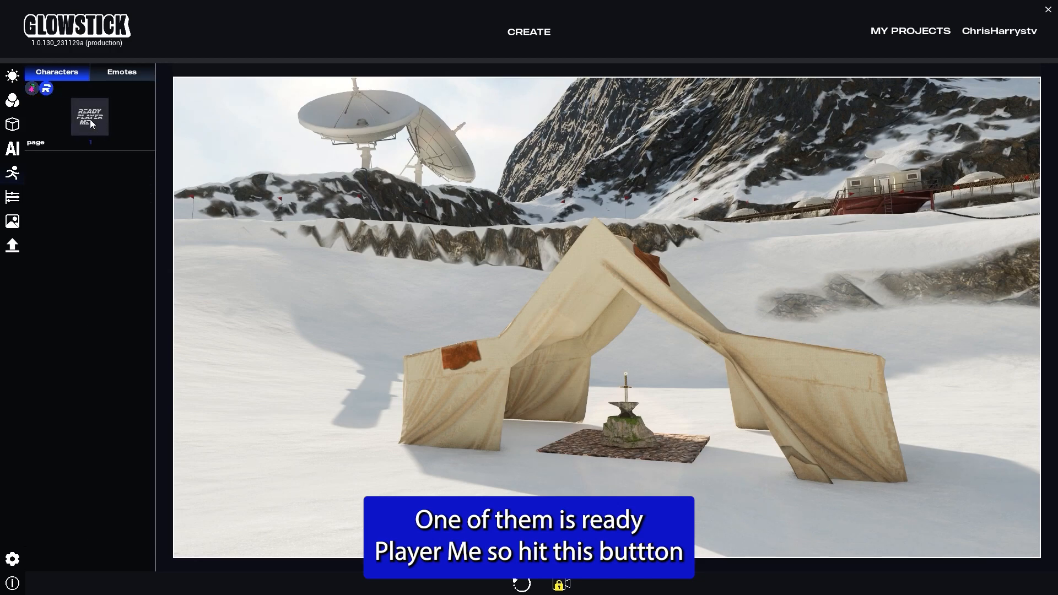
click(33, 91)
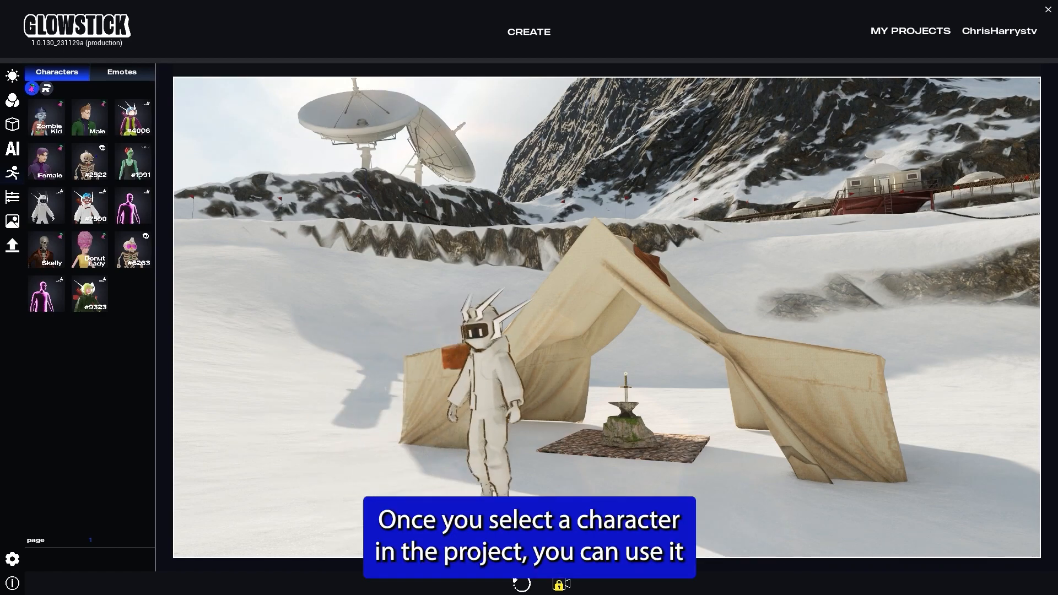
Step: Move and rotate the white horned character to stand in front of the tent, then confirm
click(492, 488)
click(603, 513)
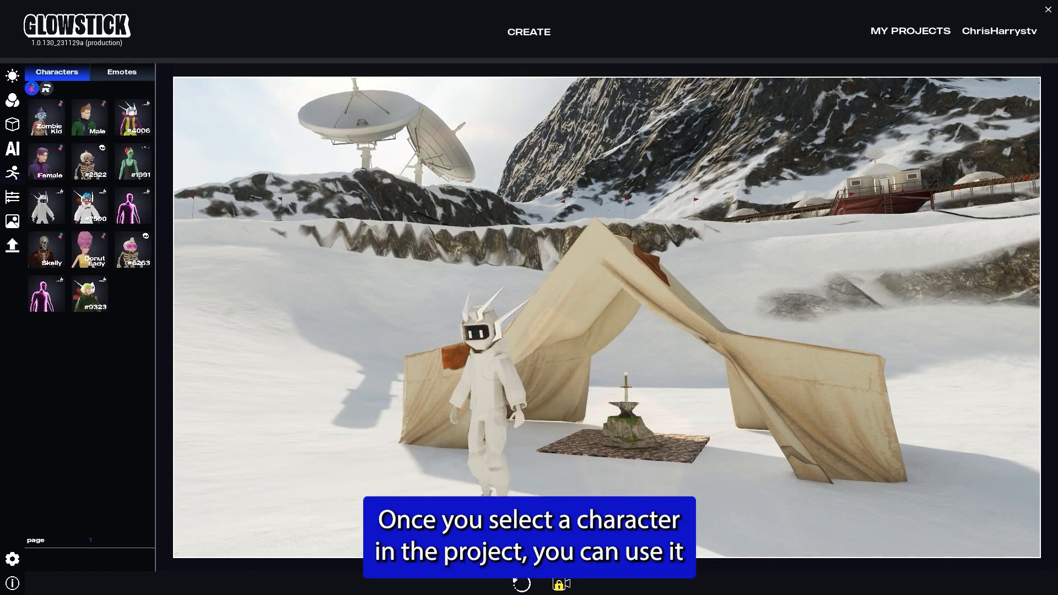
click(494, 454)
drag(498, 369, 498, 310)
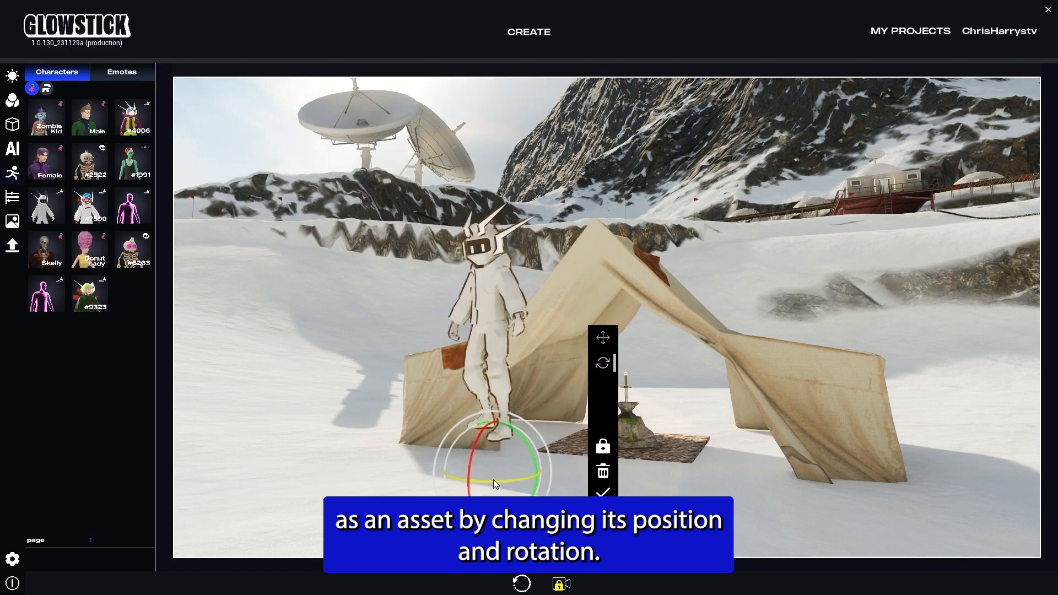
drag(493, 479, 523, 475)
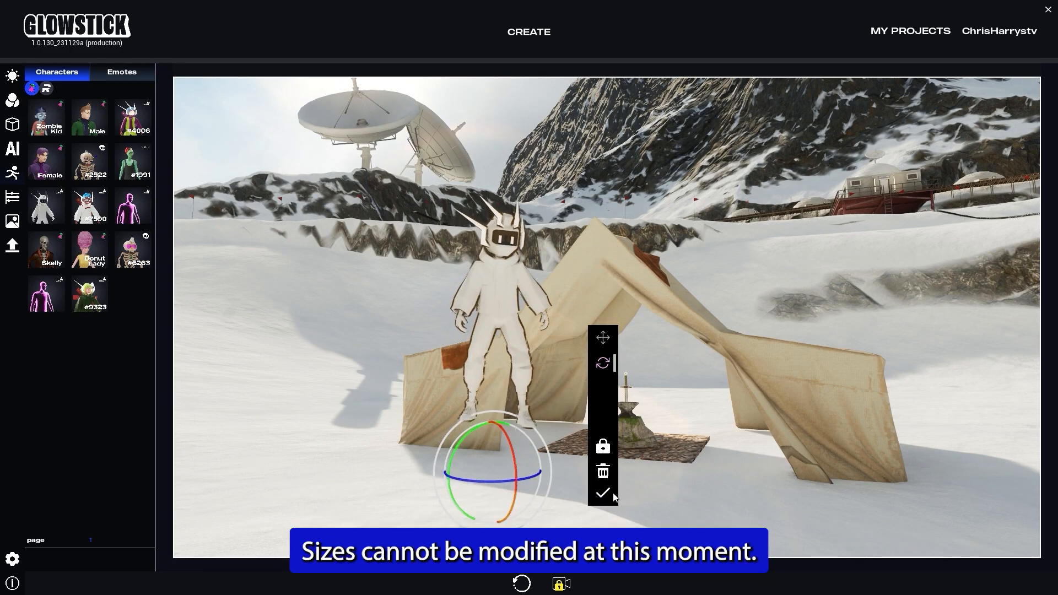
click(602, 492)
click(504, 435)
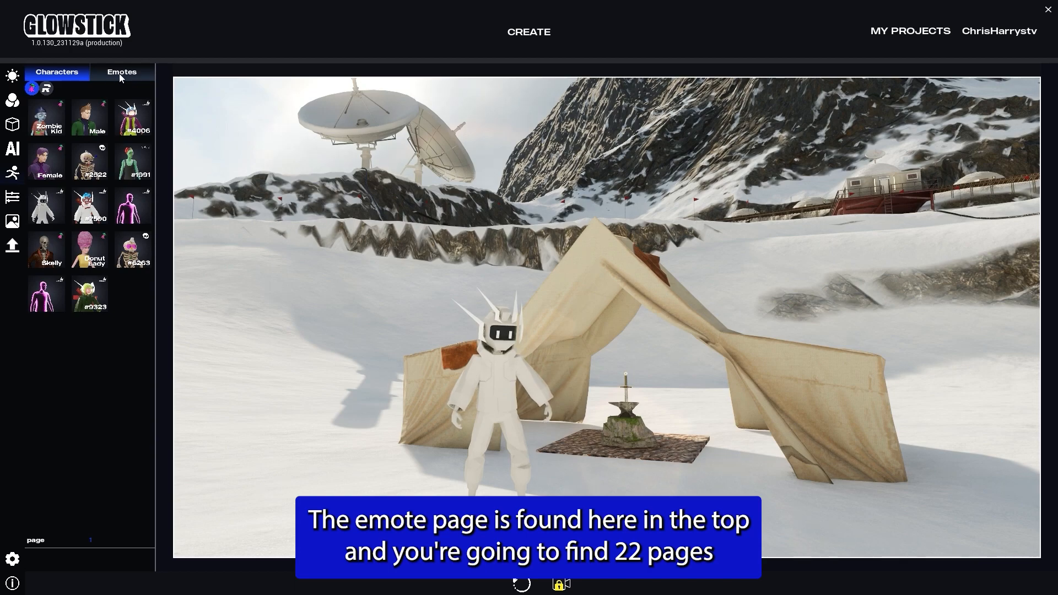
Step: Apply emotes to the character, trying Slide and then a reclining seated pose from later pages
click(120, 76)
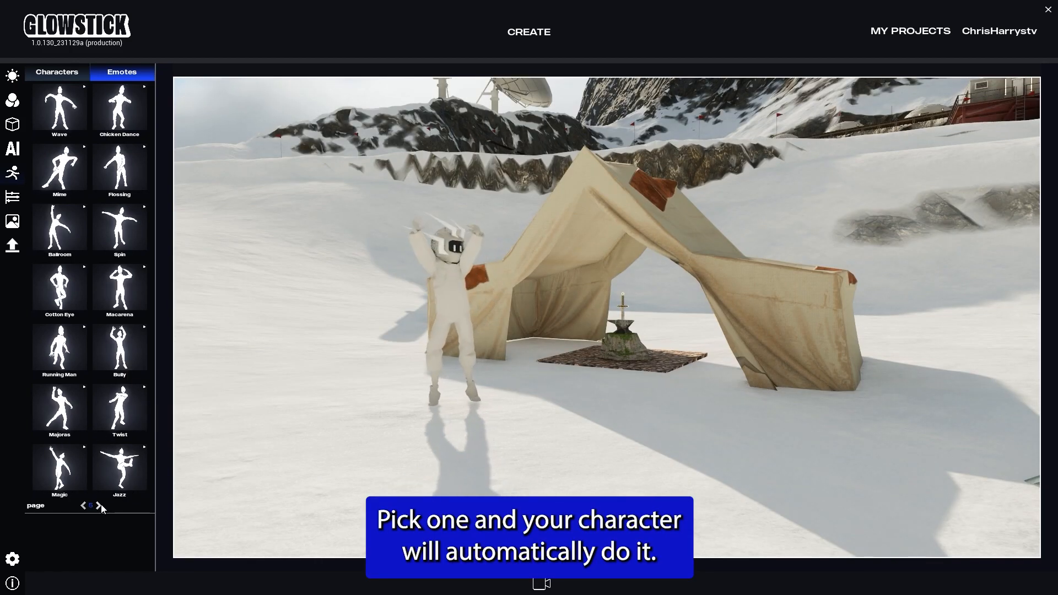
click(101, 504)
click(101, 505)
click(67, 475)
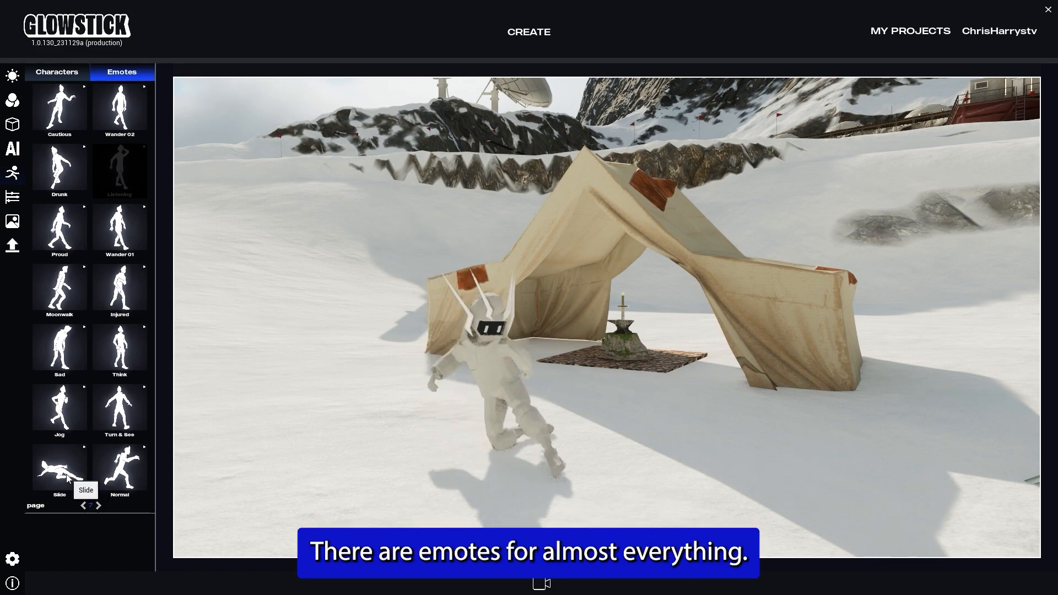
click(99, 505)
click(122, 434)
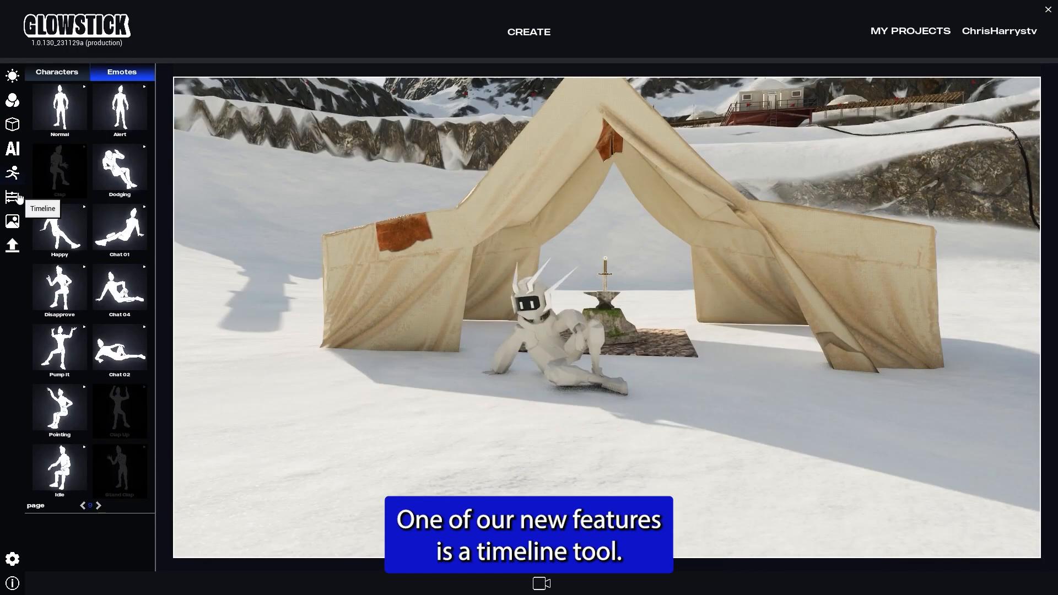
Step: Open the Timeline, reposition the render camera near the snowmobiles facing the tent, and add its first keyframe
click(13, 197)
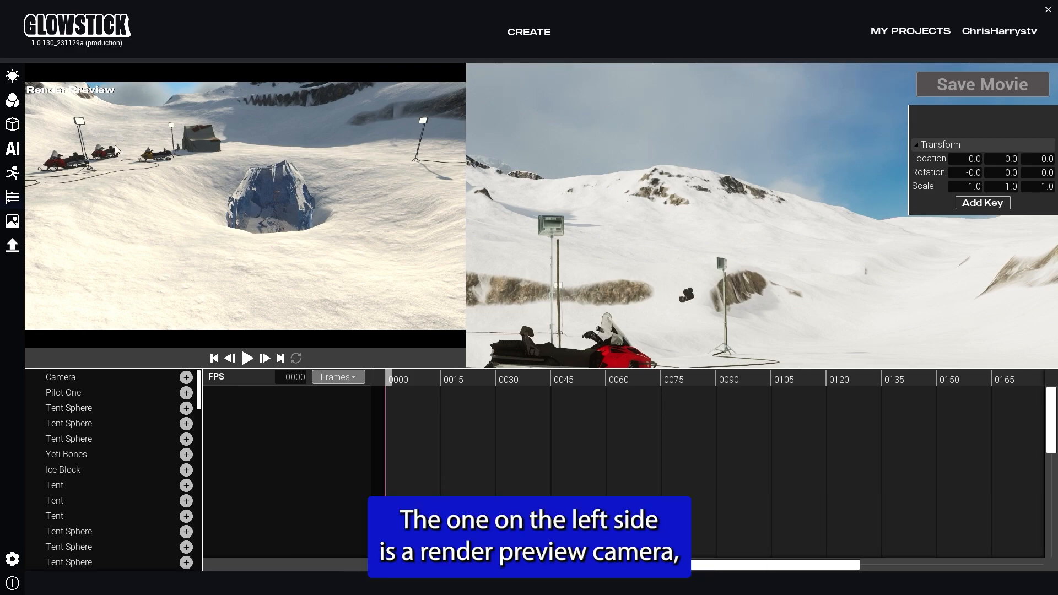
right_drag(713, 276, 743, 227)
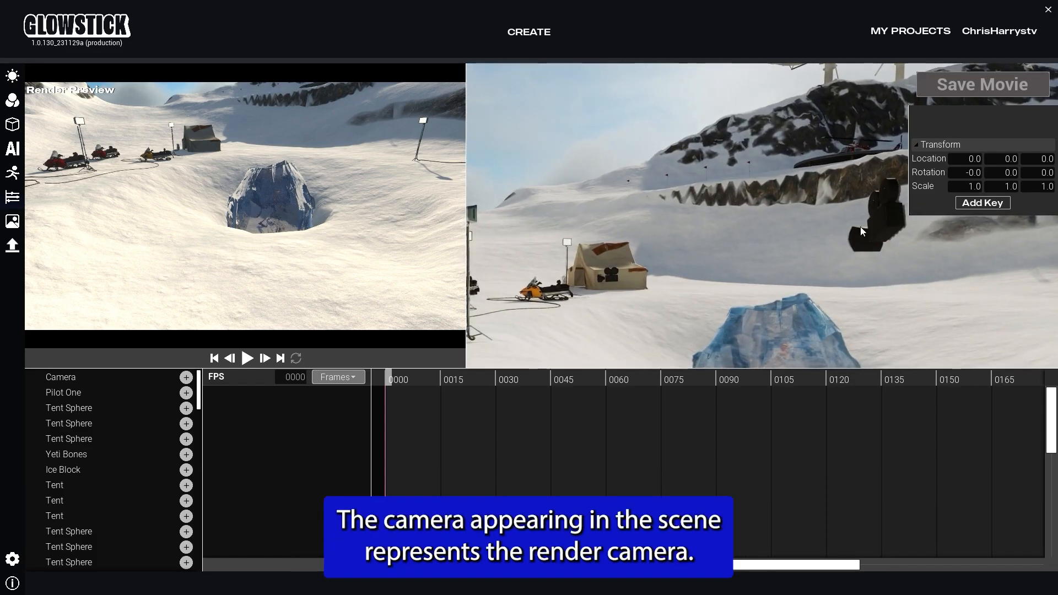
click(883, 231)
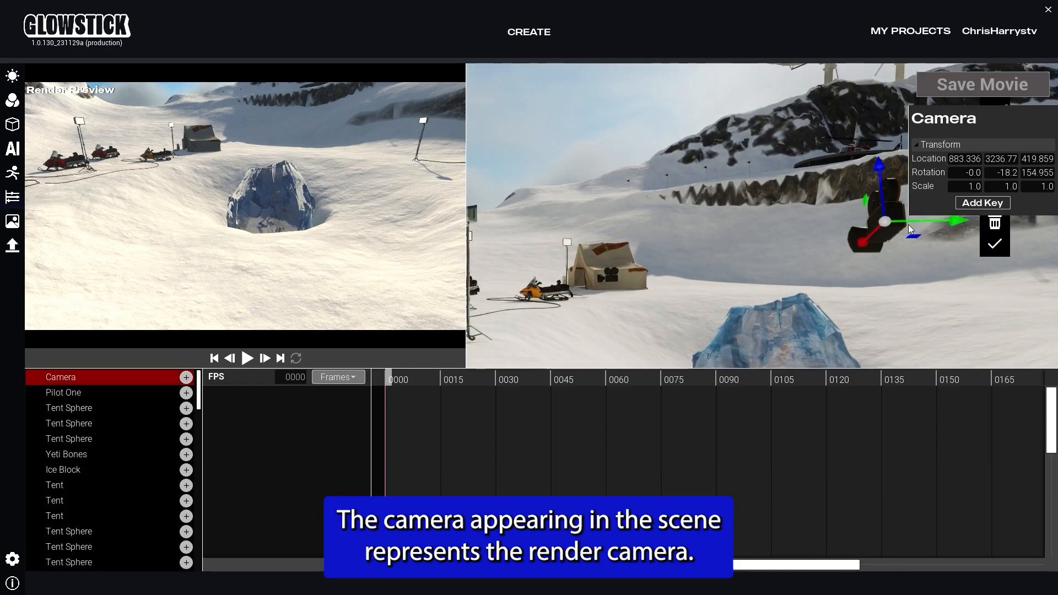
drag(938, 223, 722, 217)
drag(670, 241, 586, 265)
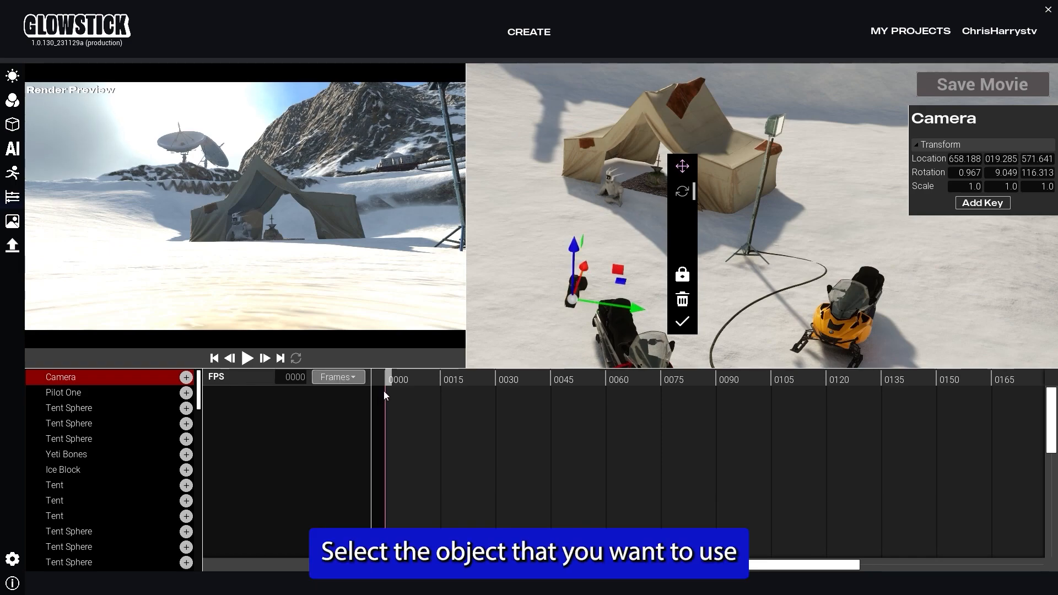
click(982, 203)
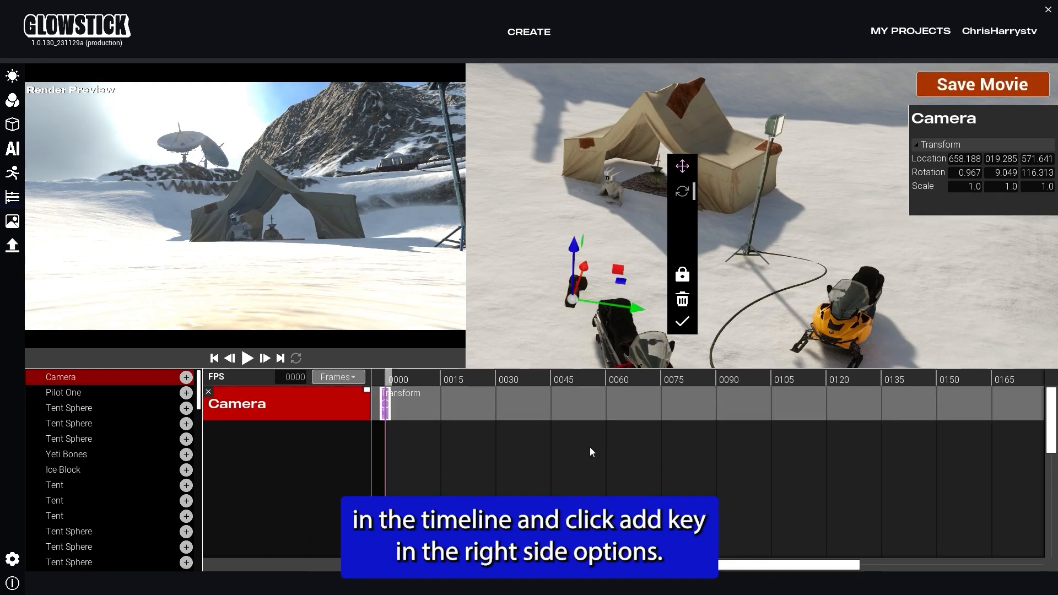
Step: Move the playhead to frame 105 and move and rotate the camera closer to the seated character
drag(392, 379, 770, 375)
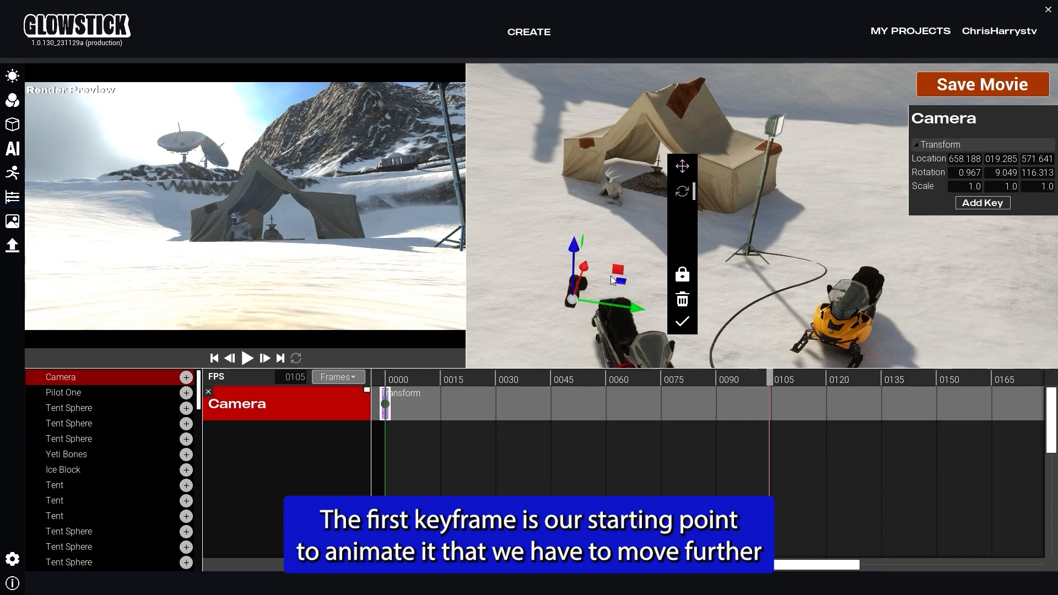
drag(588, 267, 603, 184)
key(e)
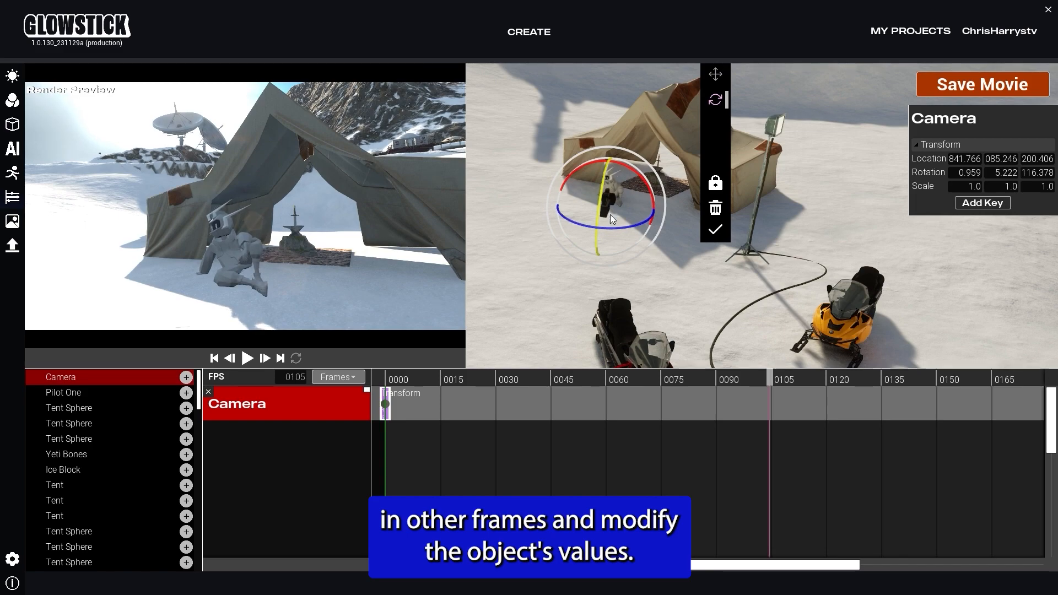
drag(609, 224, 610, 224)
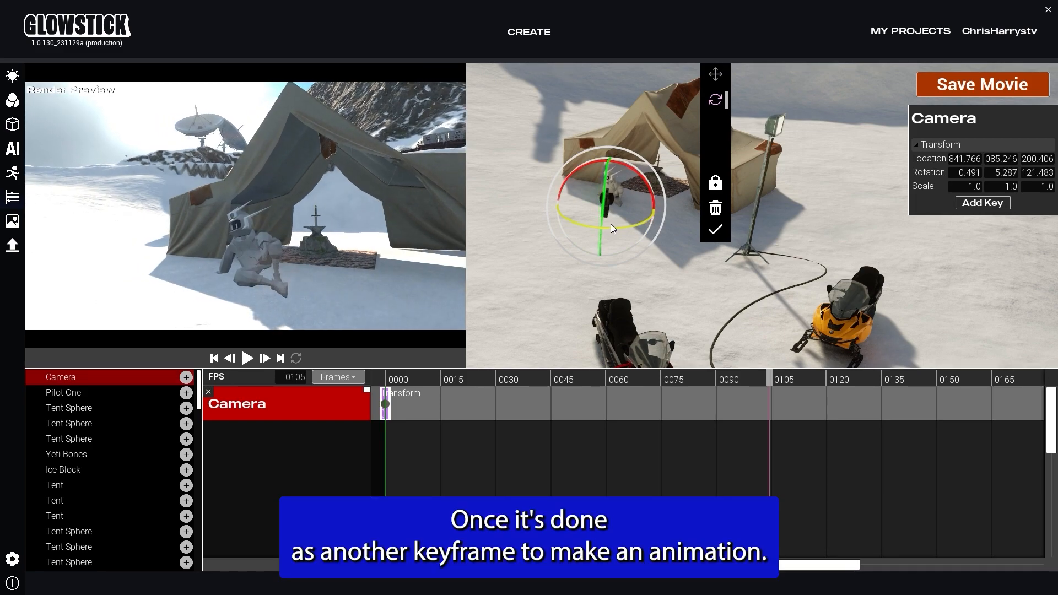
Step: Add a camera keyframe at frame 105
click(982, 203)
Step: Add the Sword_in_Stone_01 asset to the timeline and key its transform
scroll(107, 505, down, 10)
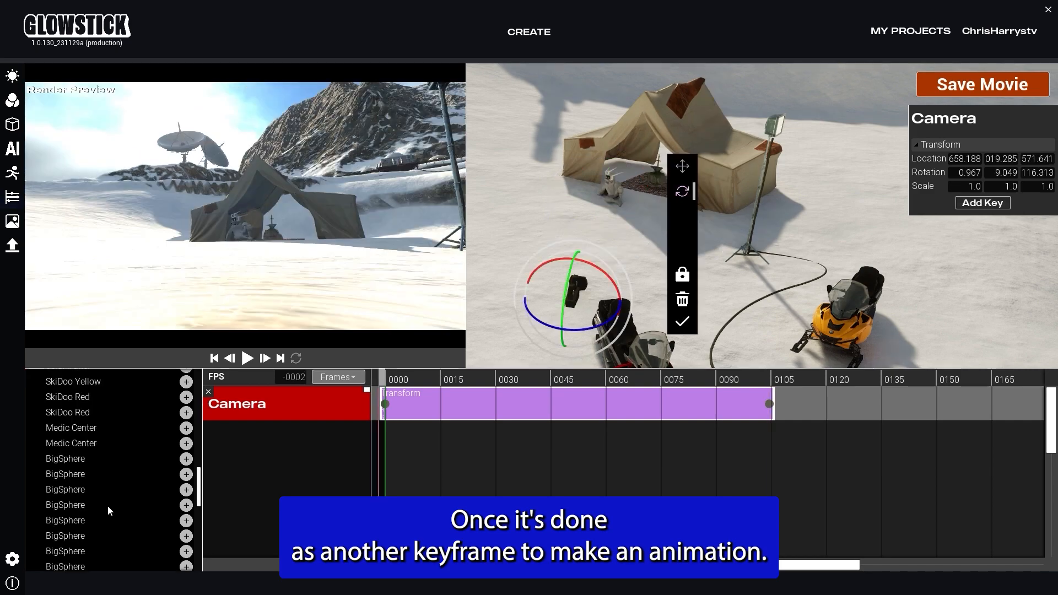
scroll(109, 511, down, 5)
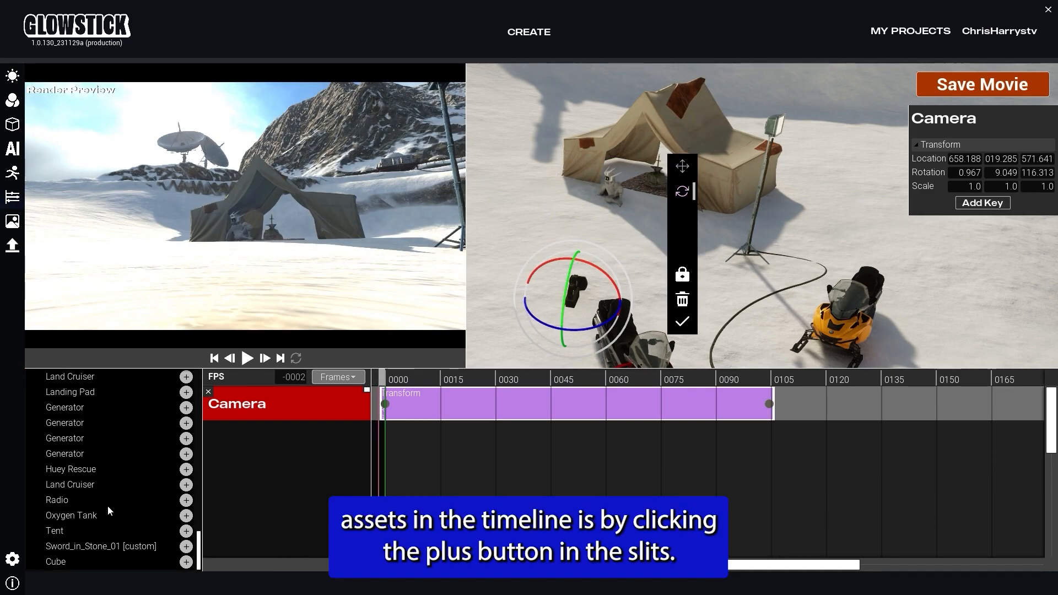
click(98, 548)
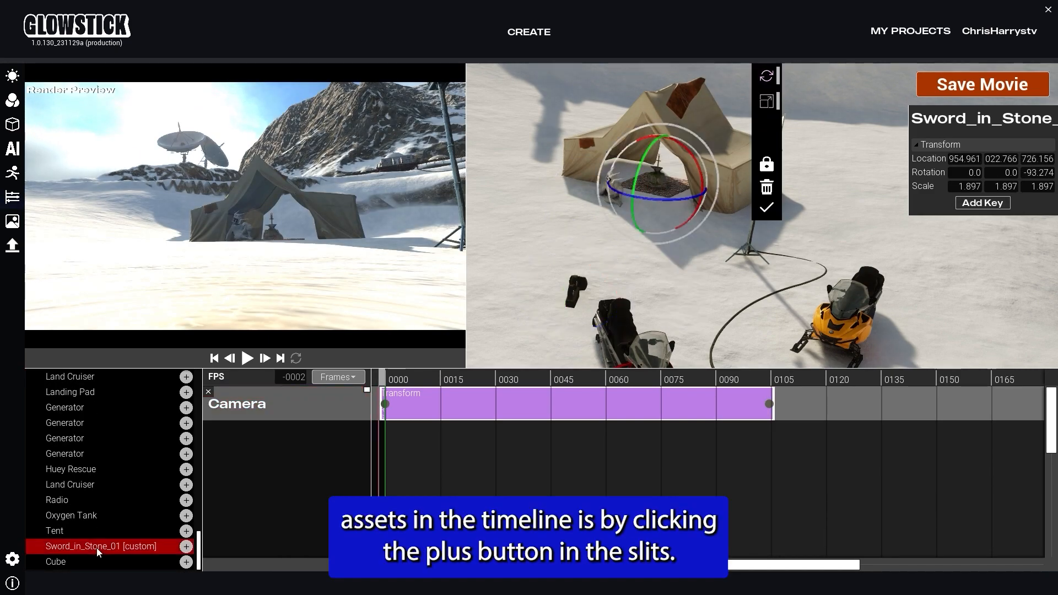
click(187, 547)
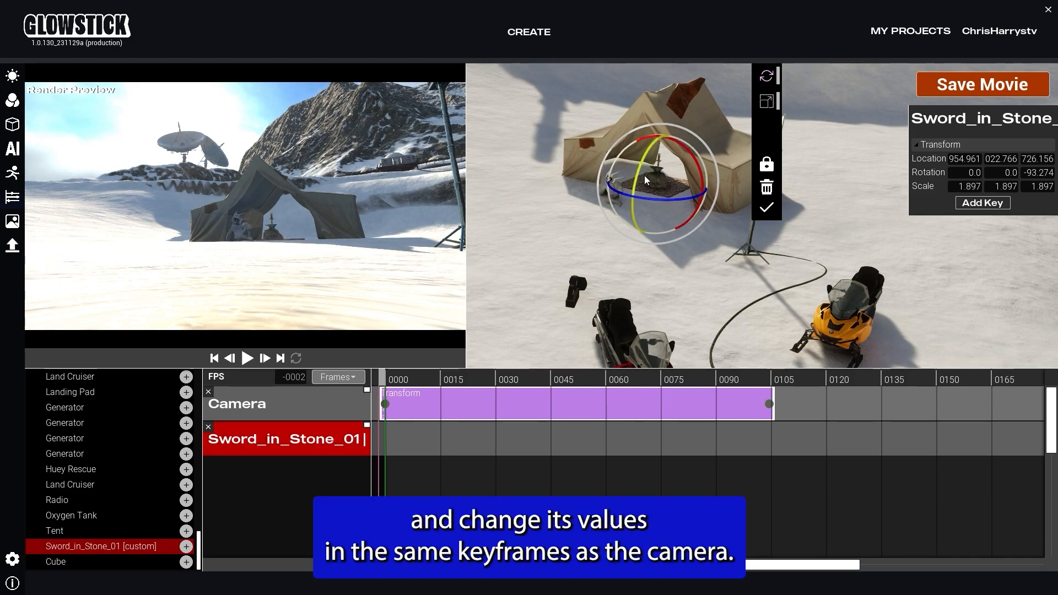
click(974, 207)
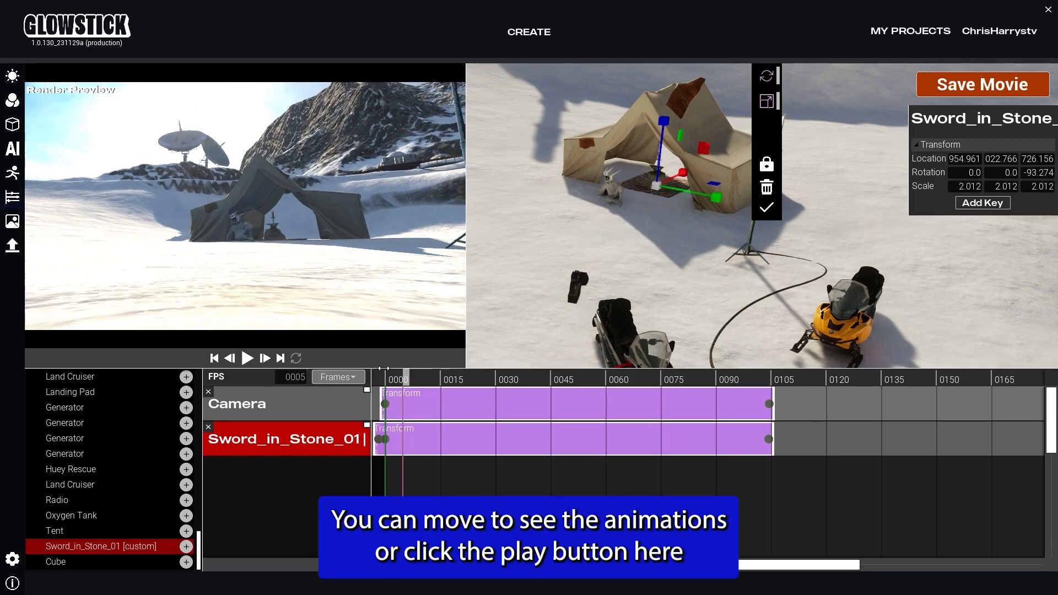
Step: Play back the animation, save the movie, and return the playhead to the start
click(247, 358)
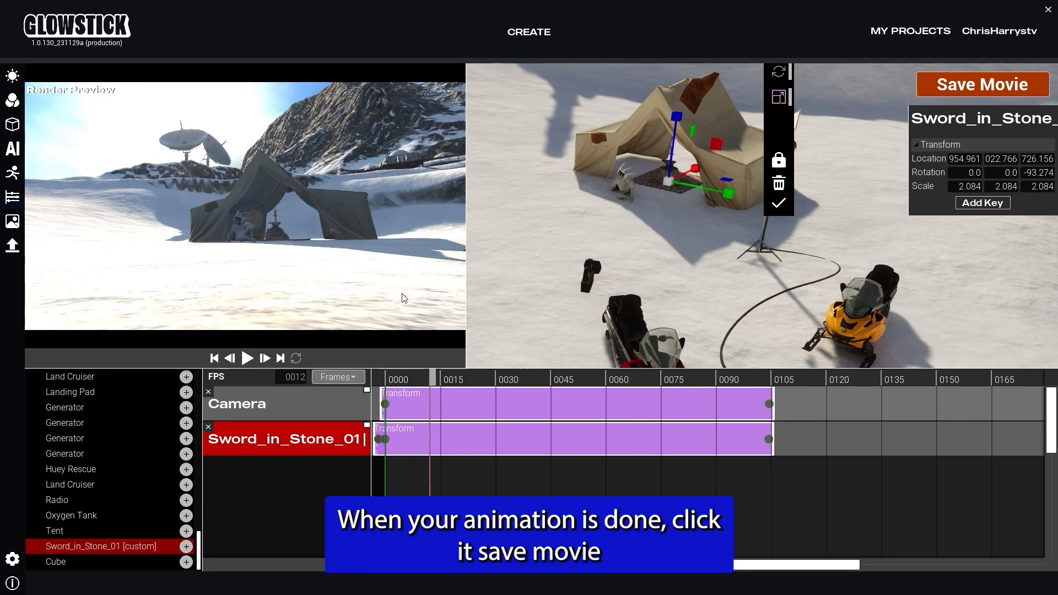
click(971, 97)
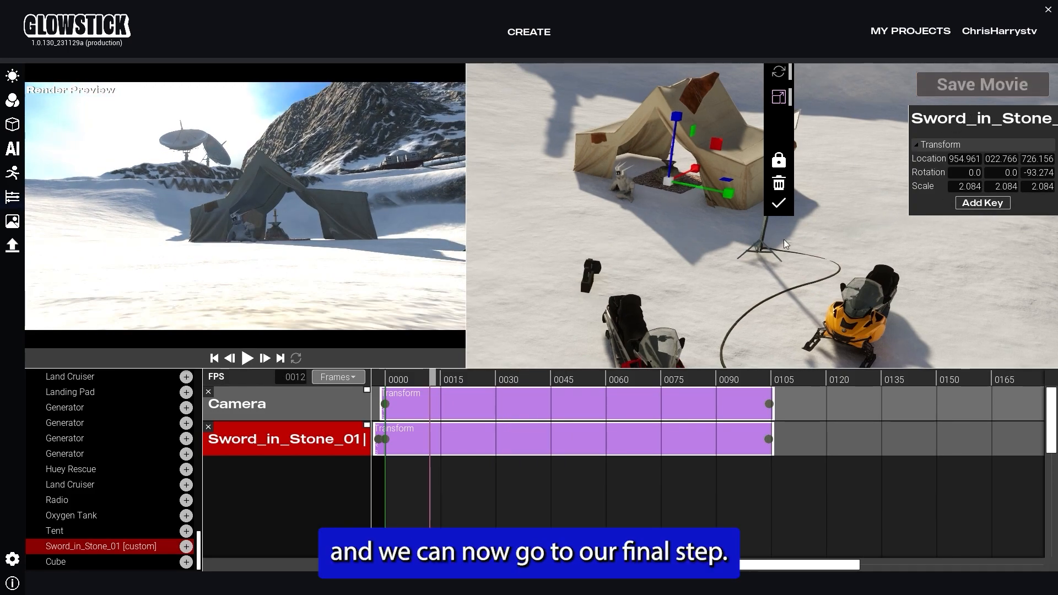
click(382, 378)
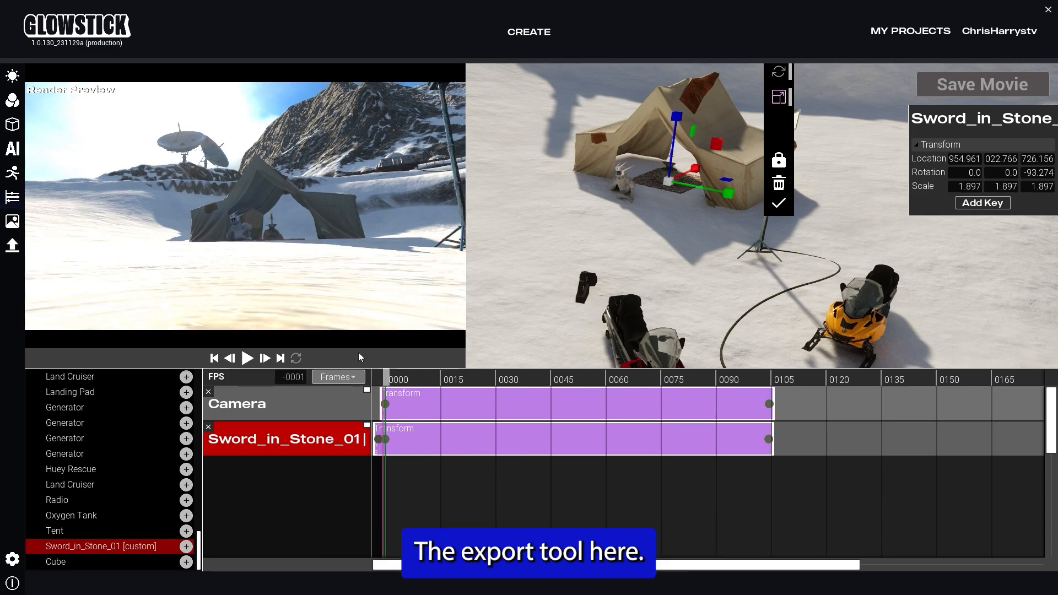
Step: In the export tool, set the duration to about 20.93 seconds, keep 1920x1080 and High: ProRes 422 HQ, and render
click(11, 223)
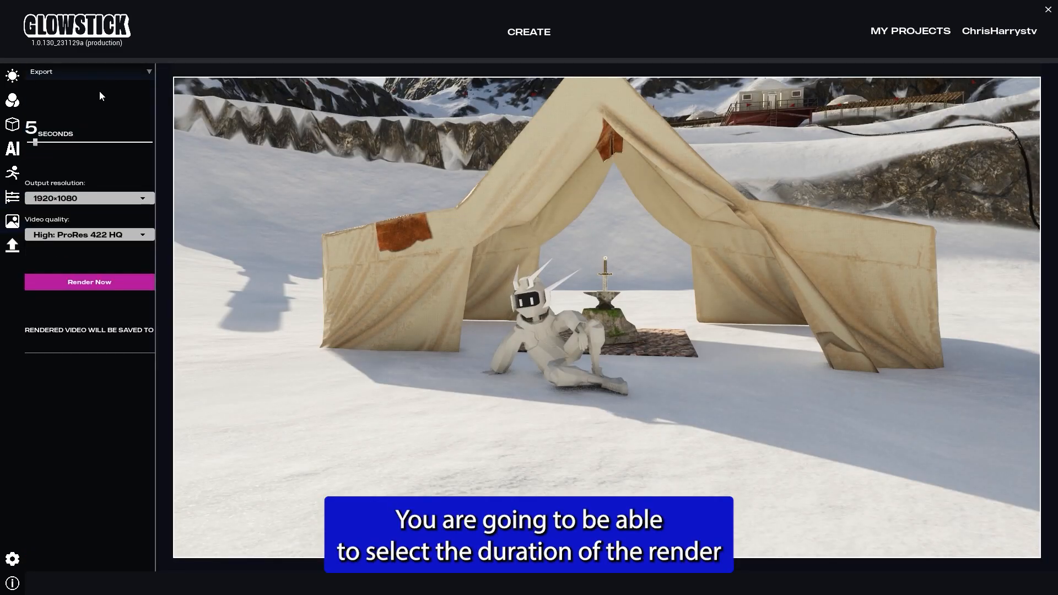
drag(35, 142, 69, 143)
click(52, 198)
click(47, 227)
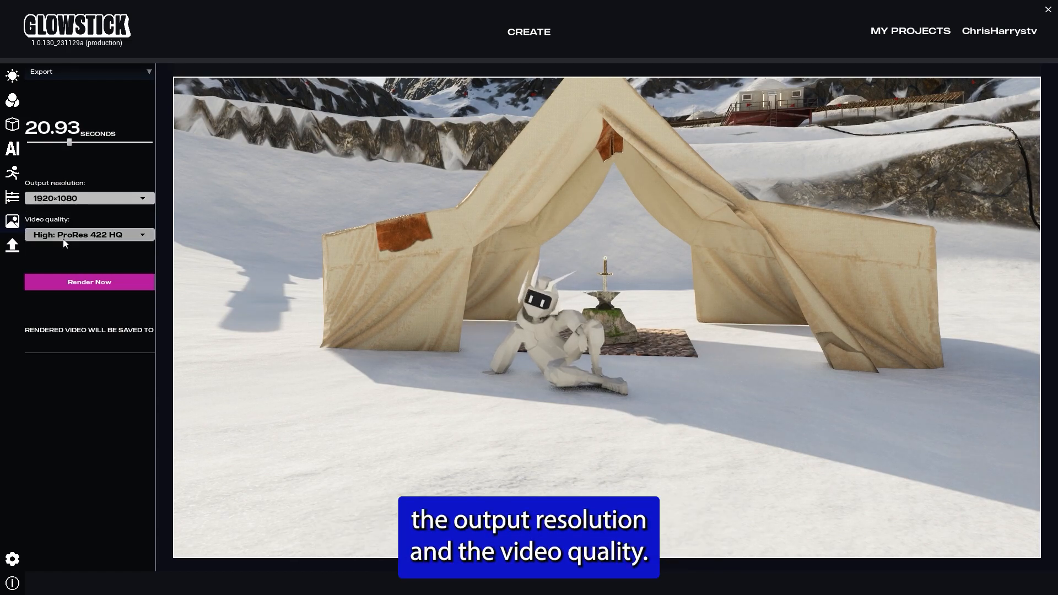
click(60, 235)
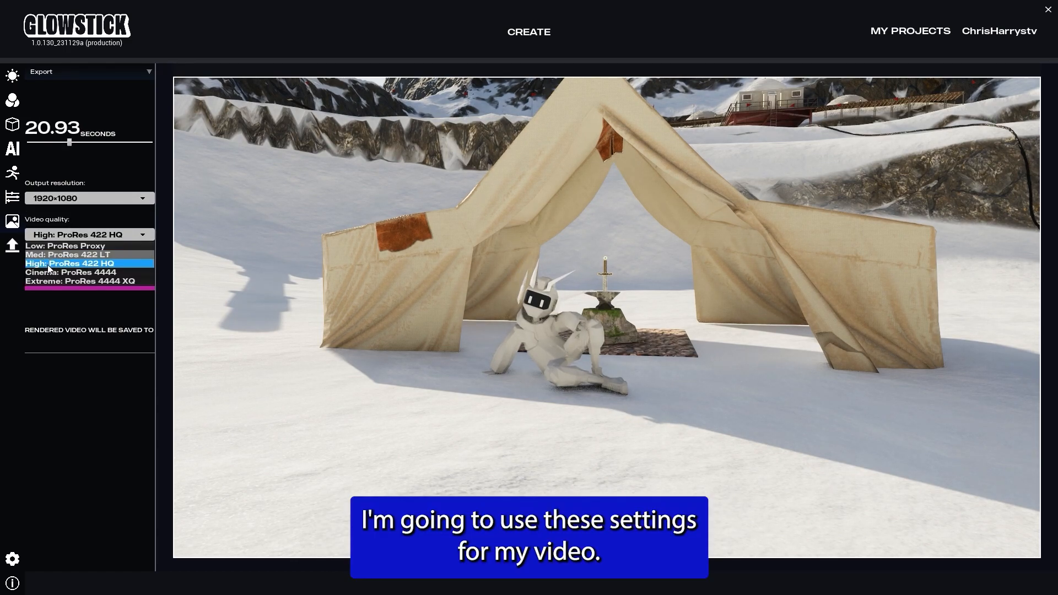
click(85, 286)
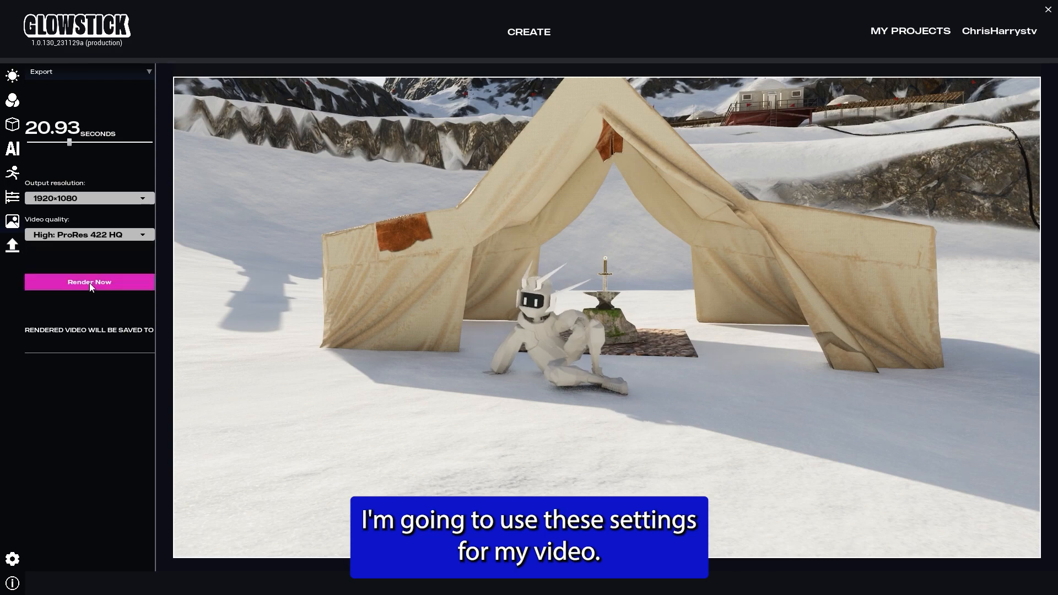
click(90, 284)
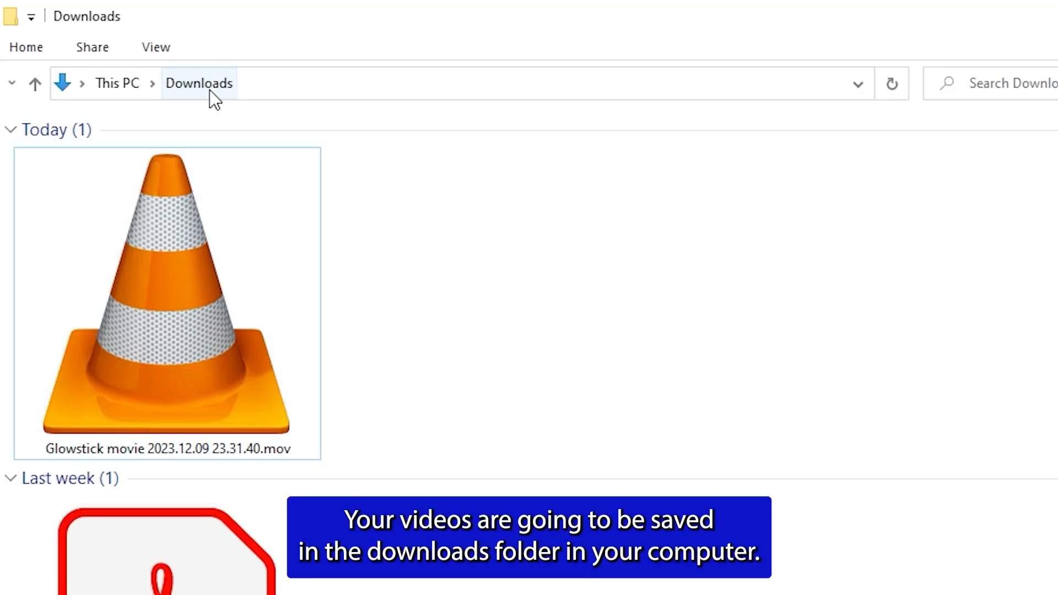
Step: Open Glowstick movie 2023.12.09 23.31.40.mov from Downloads in VLC, watch it, then close the player and folder
double_click(183, 345)
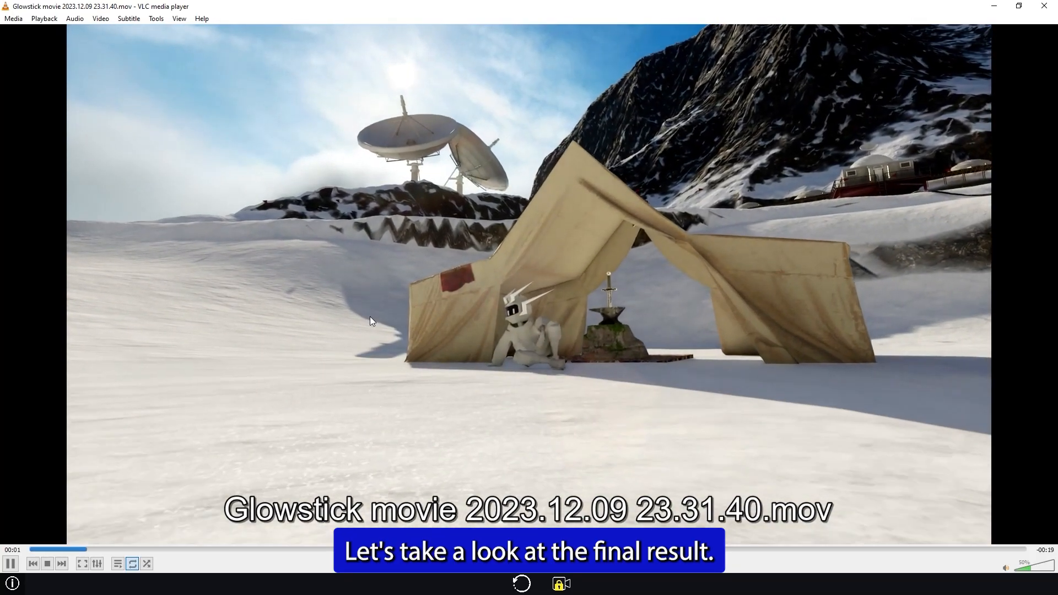
double_click(369, 321)
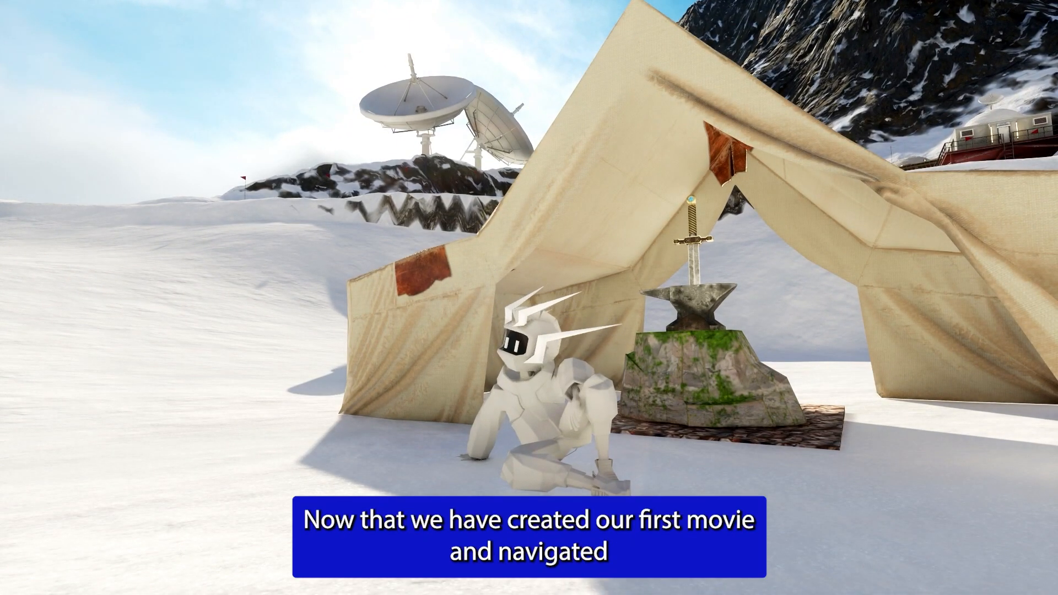
double_click(412, 133)
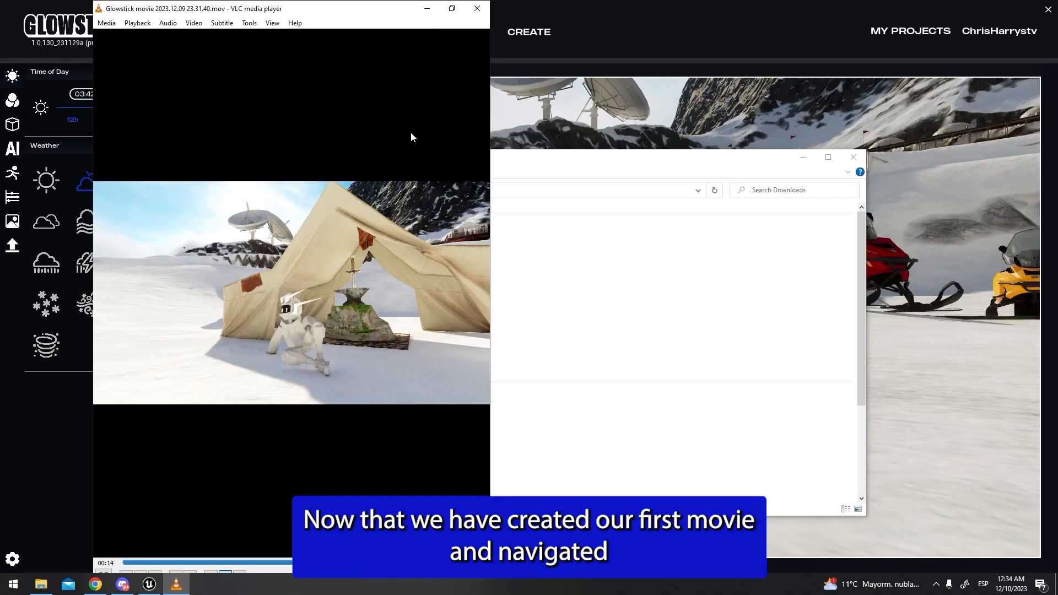
click(477, 8)
click(854, 157)
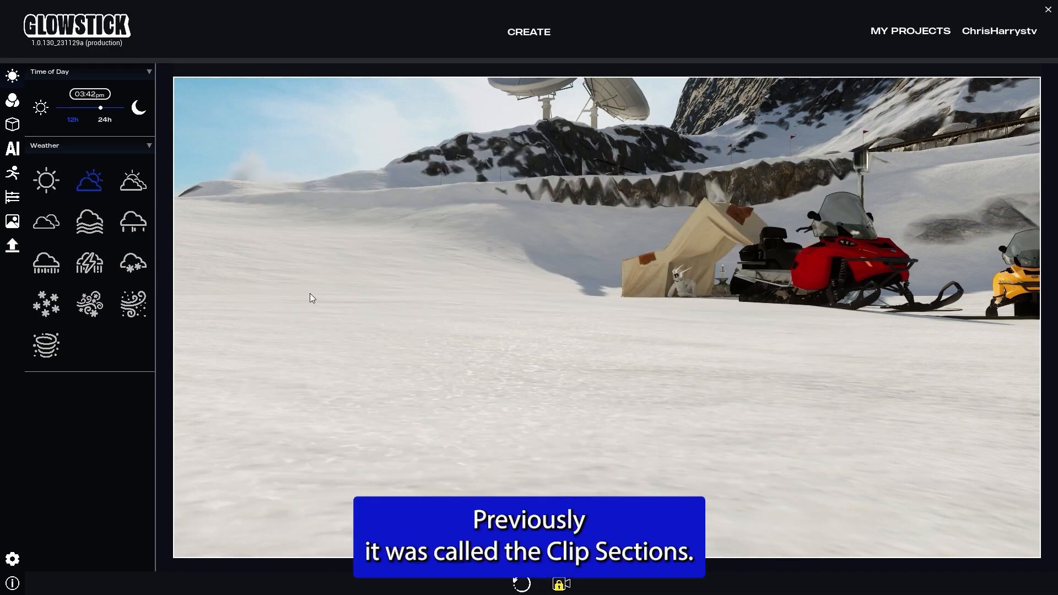
Step: Browse the saved movie sets across pages in My Projects
click(918, 34)
click(509, 333)
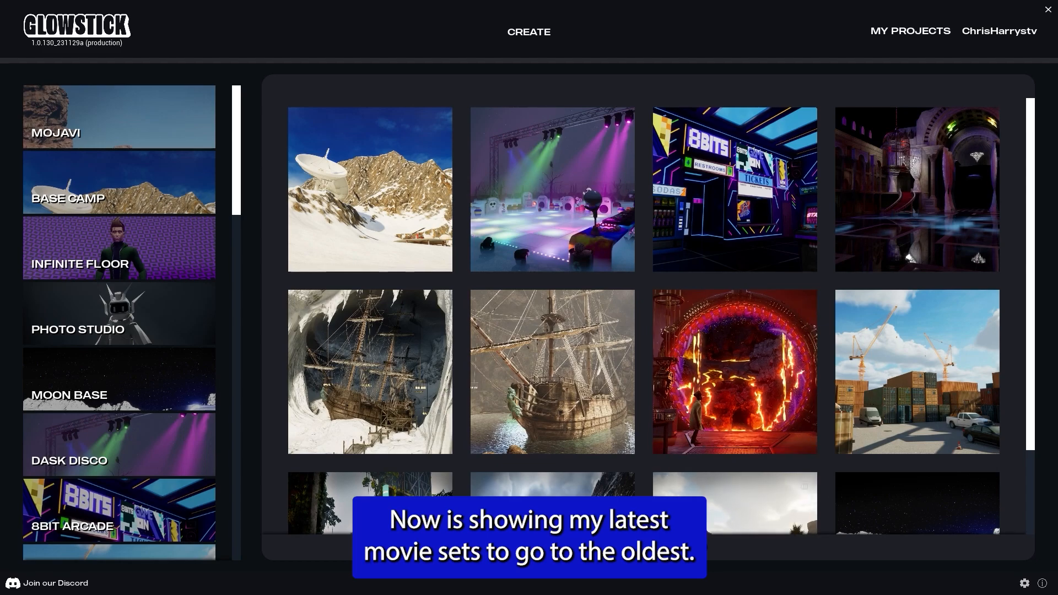
click(700, 547)
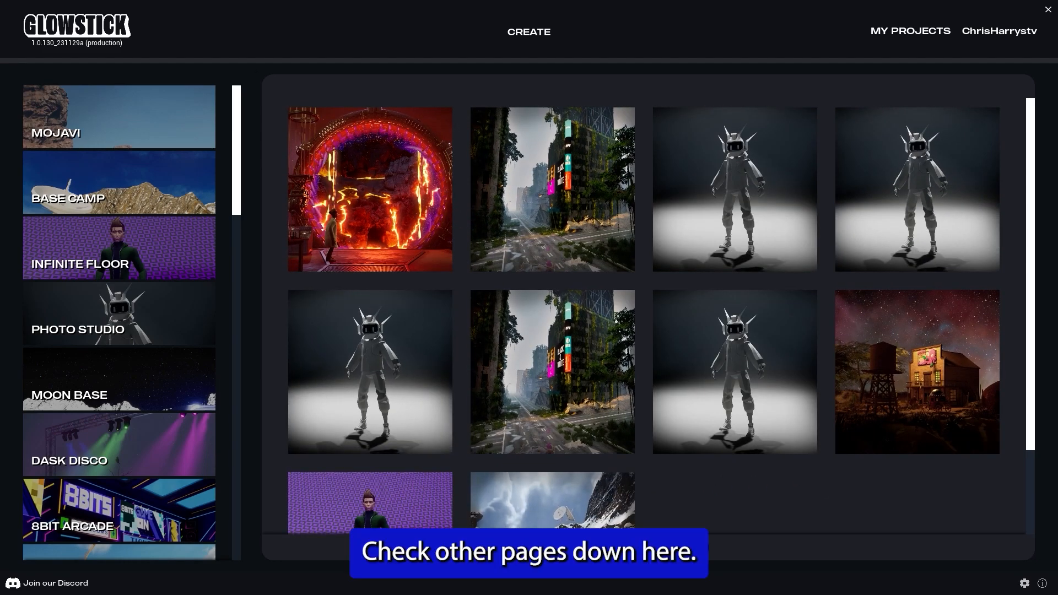
click(597, 547)
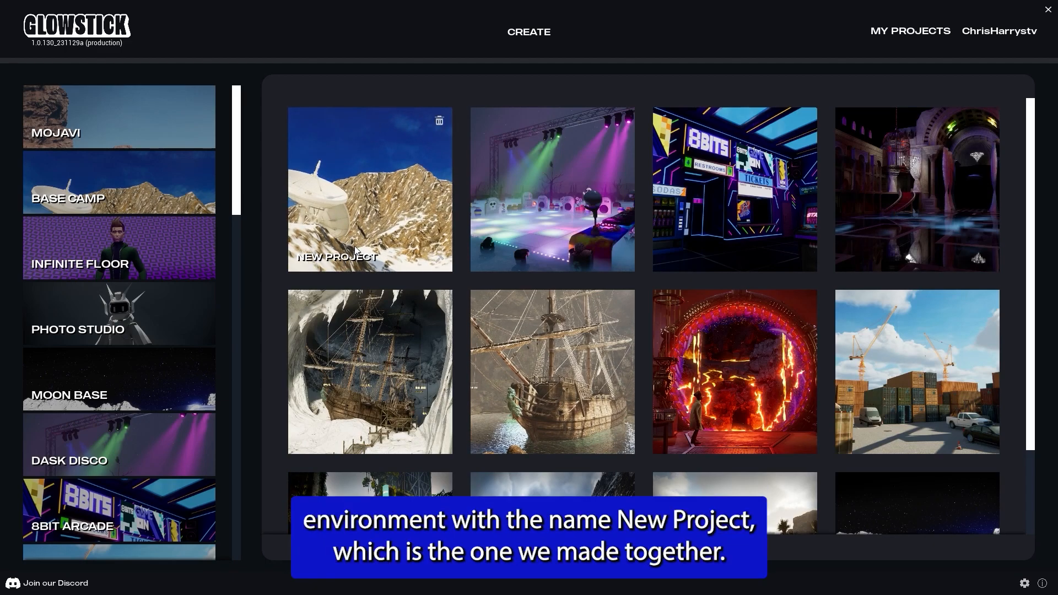
click(397, 181)
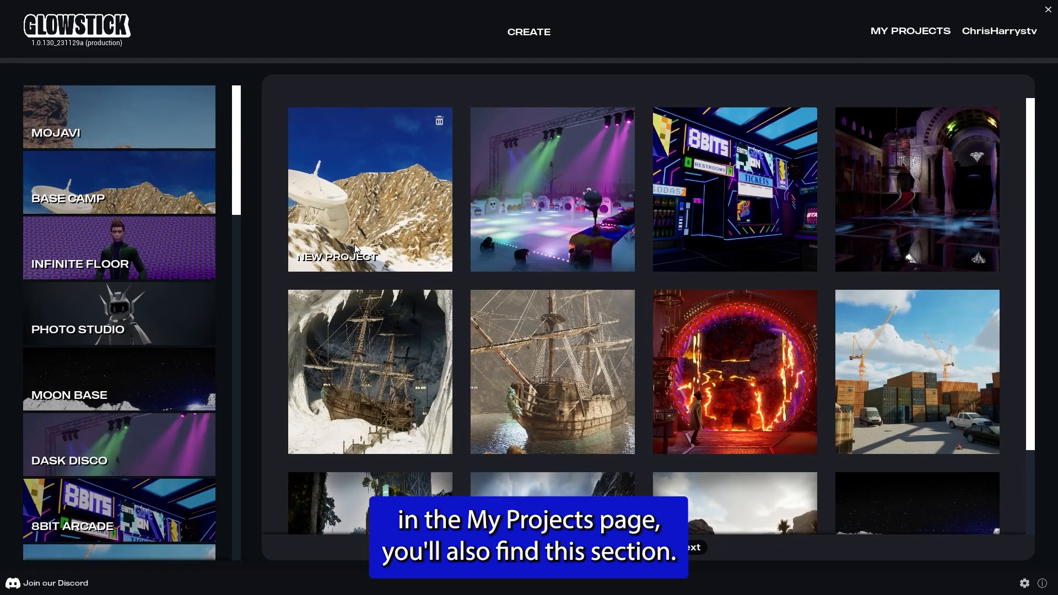
drag(240, 165, 253, 145)
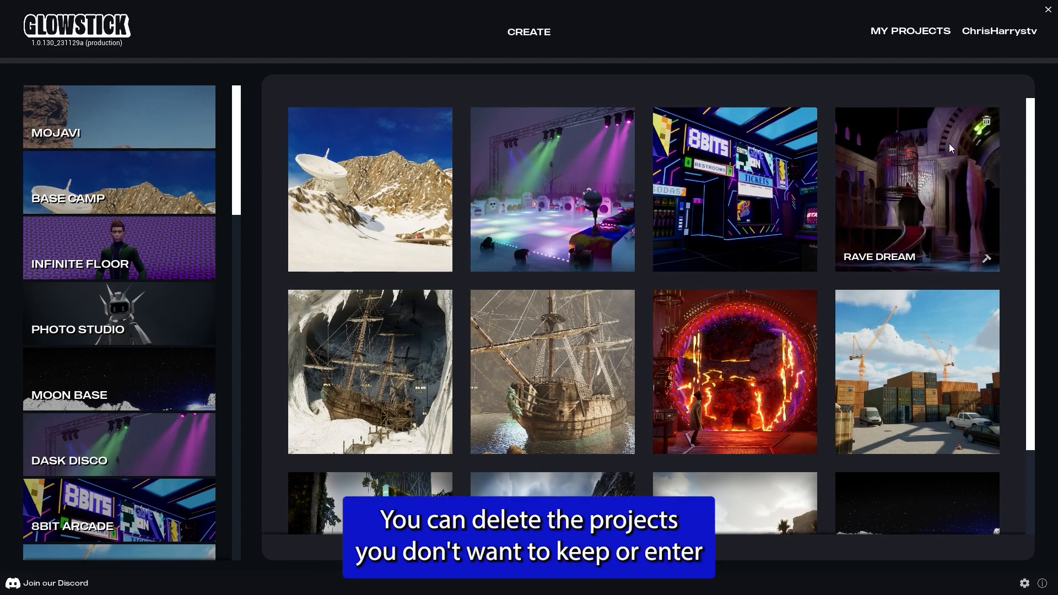
Step: Open the Rave Dream project in build mode and walk the character around the world
click(987, 266)
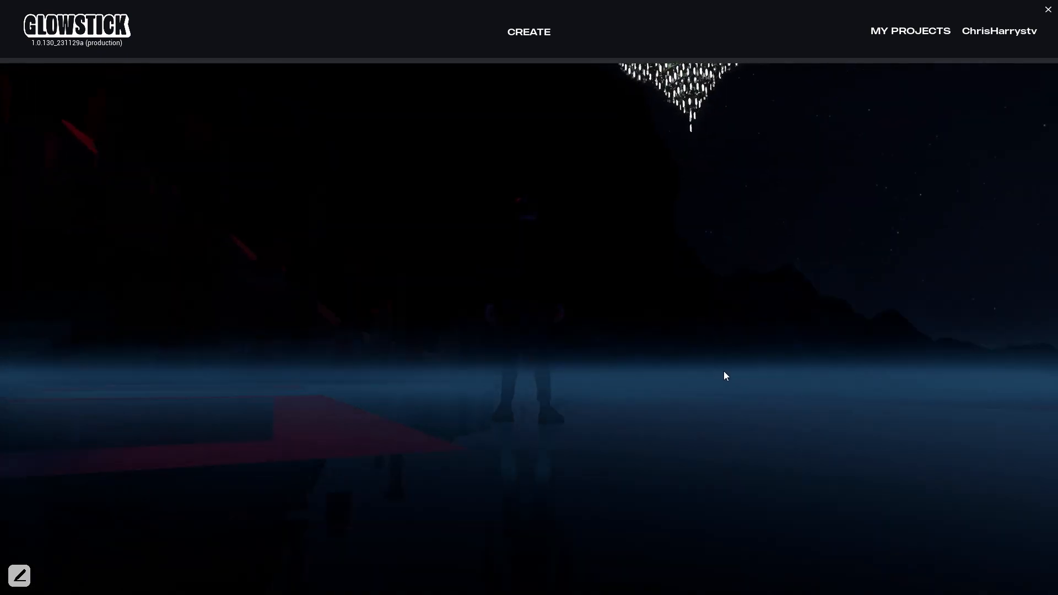
key(w)
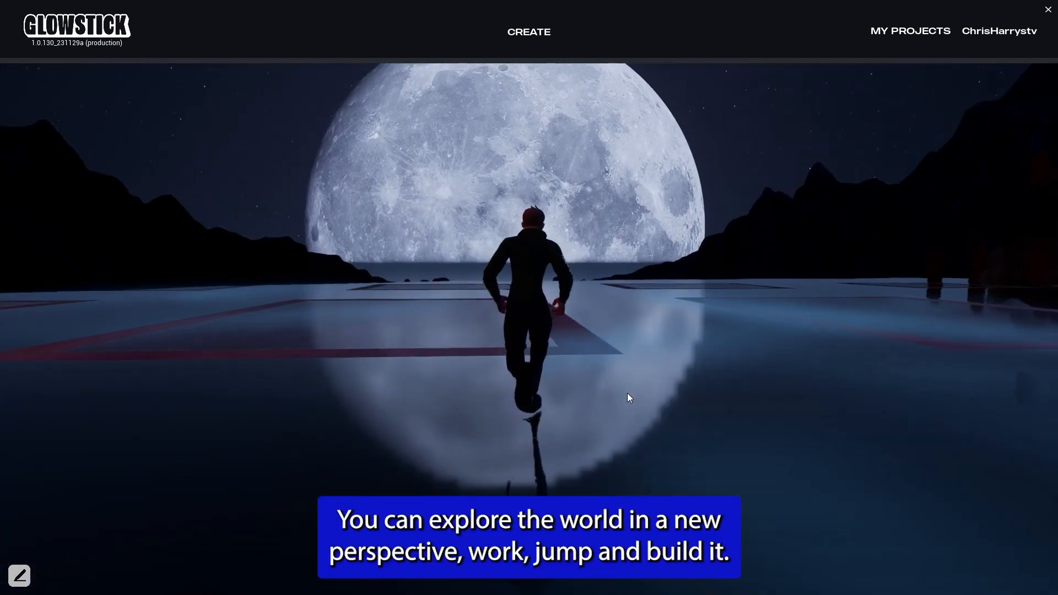
right_drag(547, 406, 674, 405)
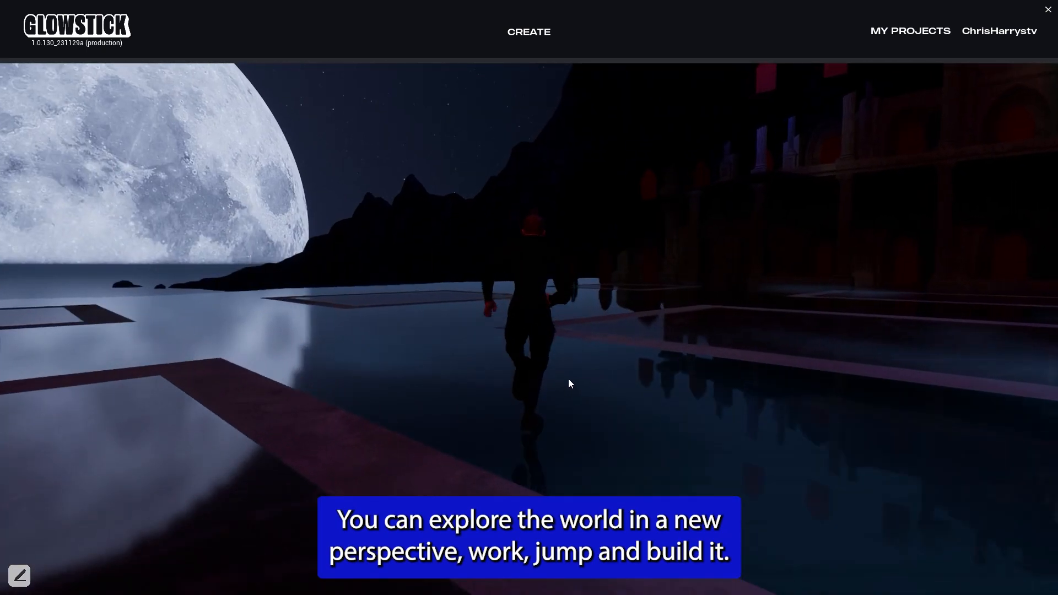
right_drag(568, 378, 756, 382)
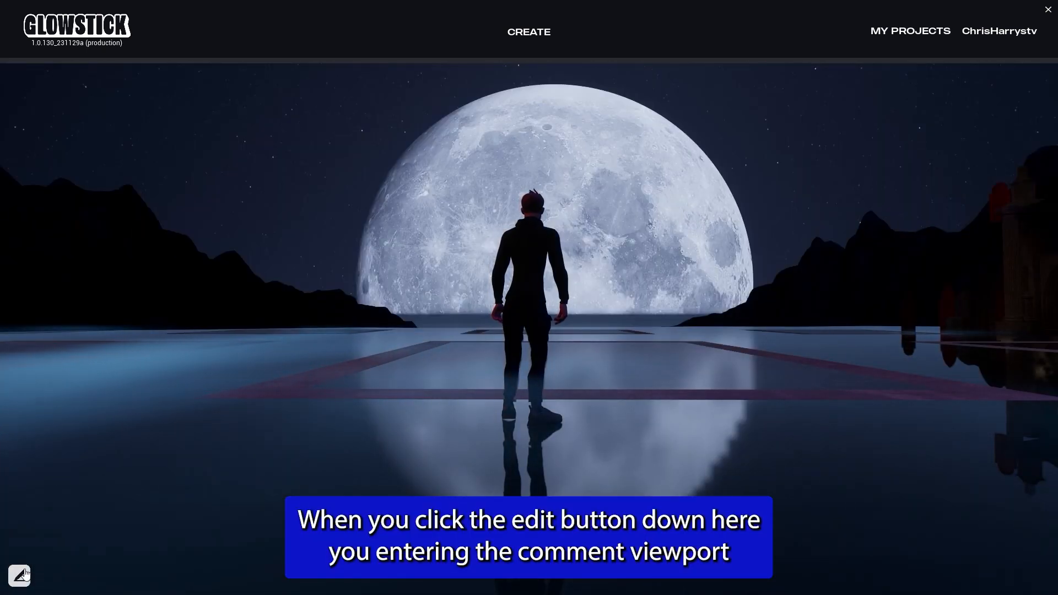
Step: Enter edit mode, reposition the treasure pile and the THANKS letters, and confirm
click(26, 574)
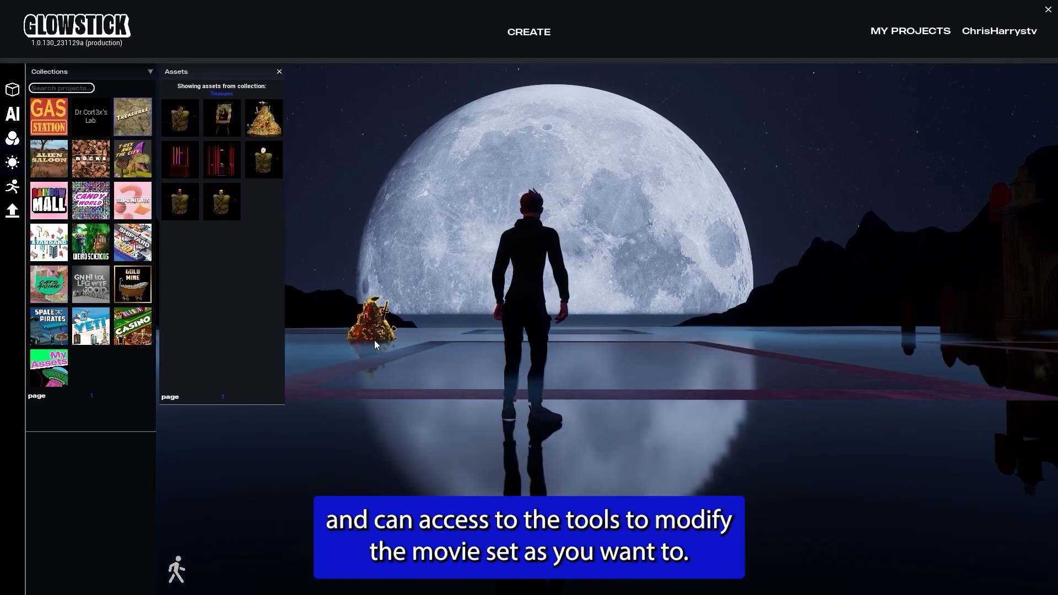
drag(375, 339, 404, 385)
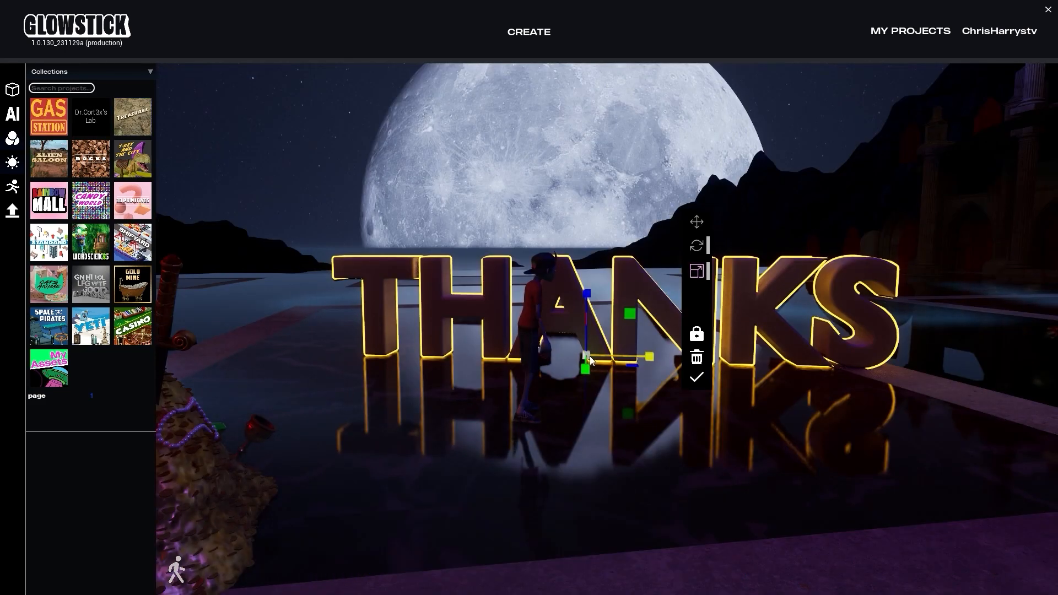
drag(590, 357, 549, 356)
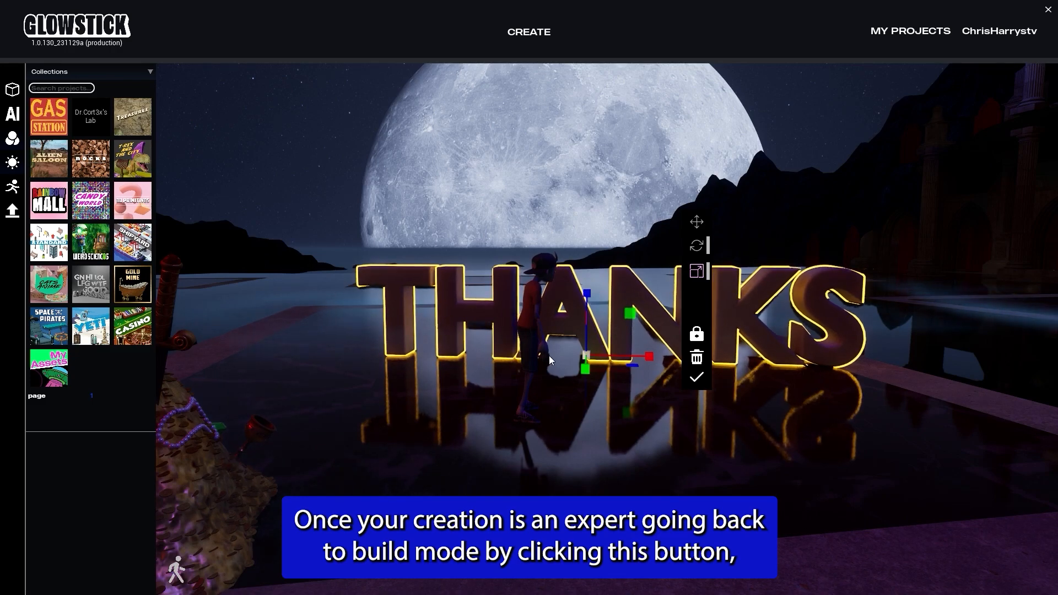
click(697, 377)
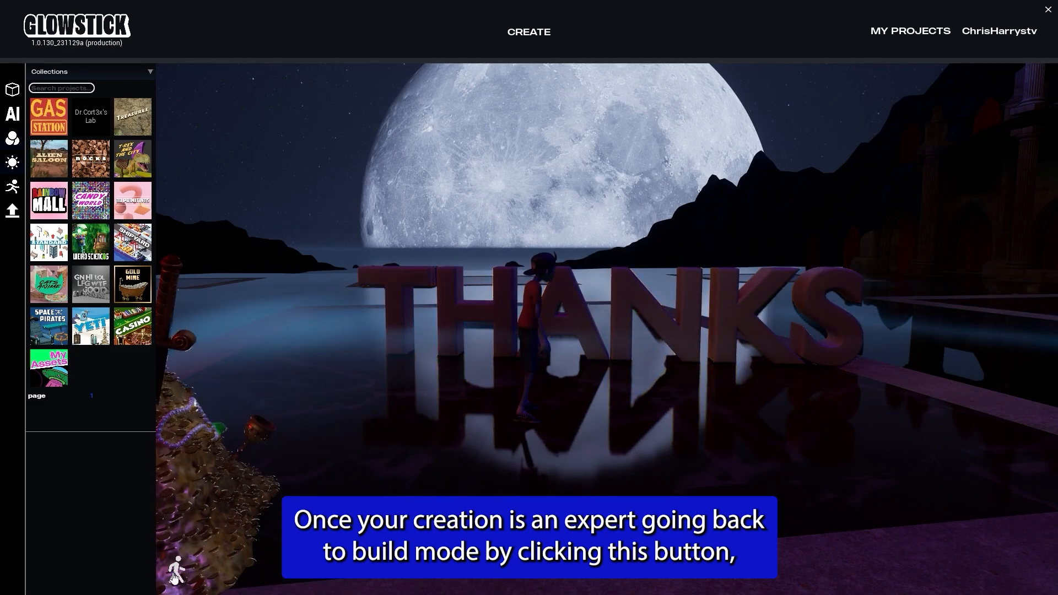